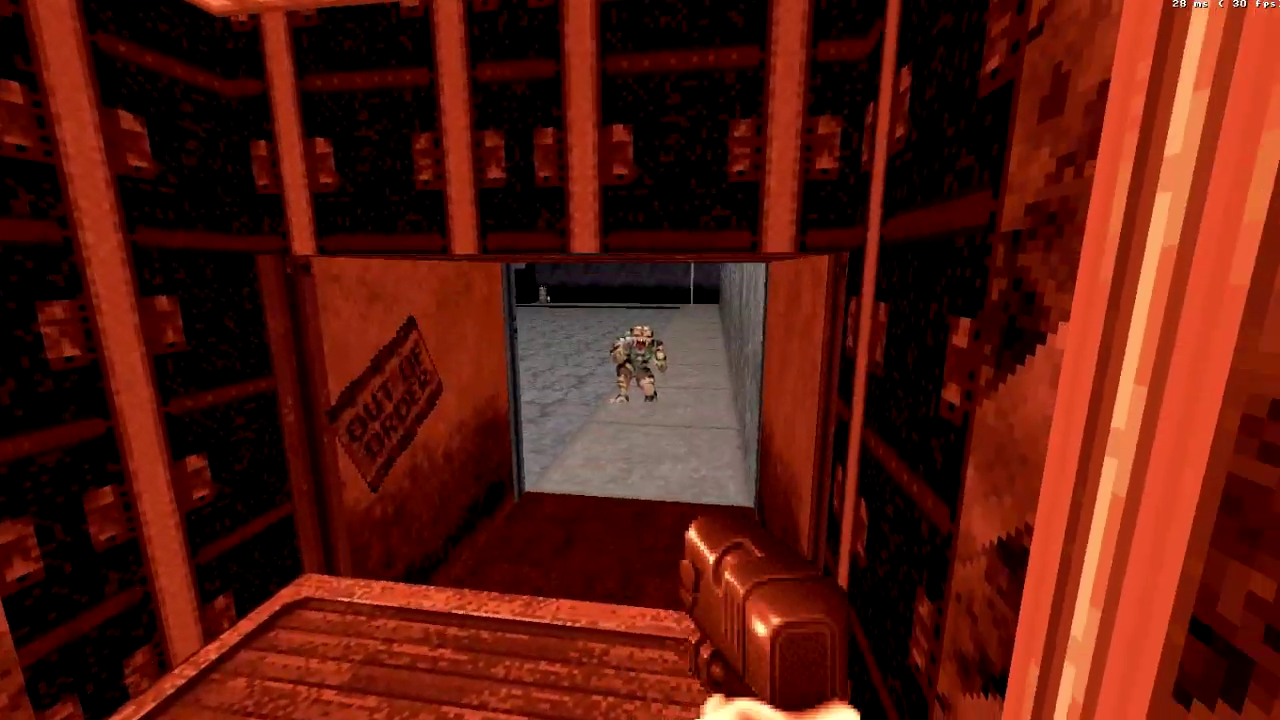
{"action": "left_click", "coordinate": [640, 360]}
{"action": "key", "text": "w"}
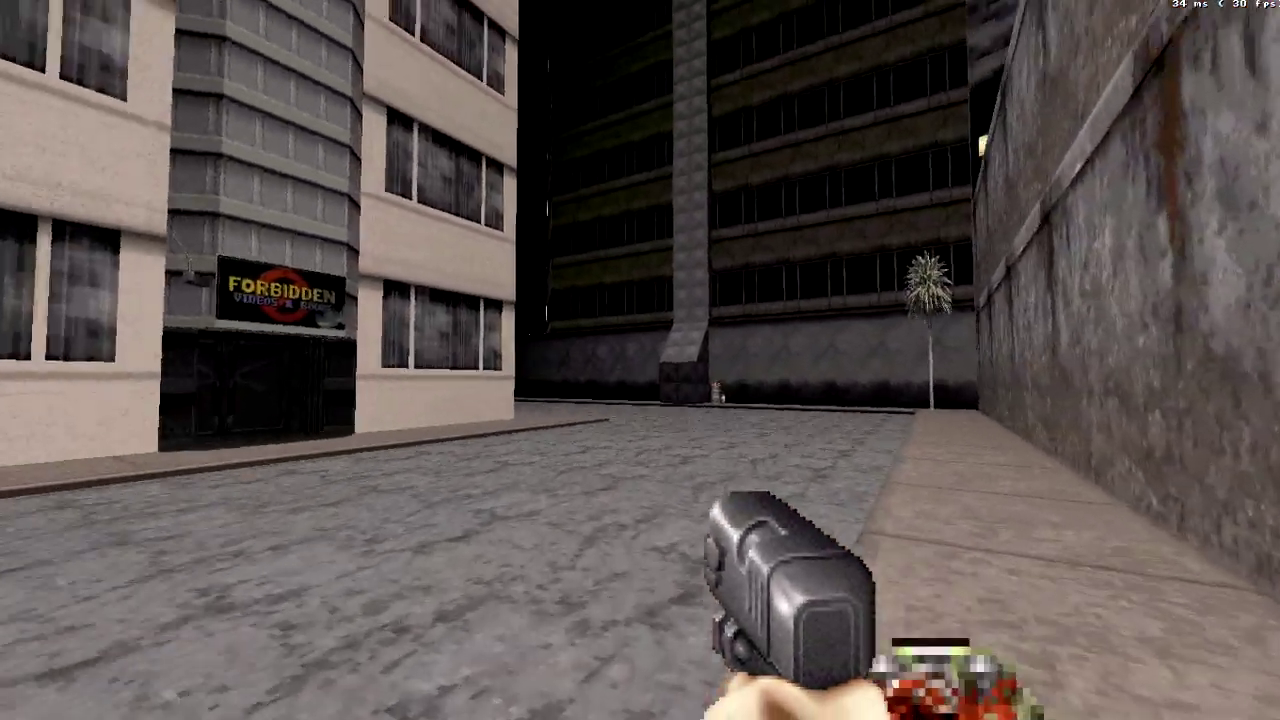
{"action": "key", "text": "Up"}
{"action": "key", "text": "Right"}
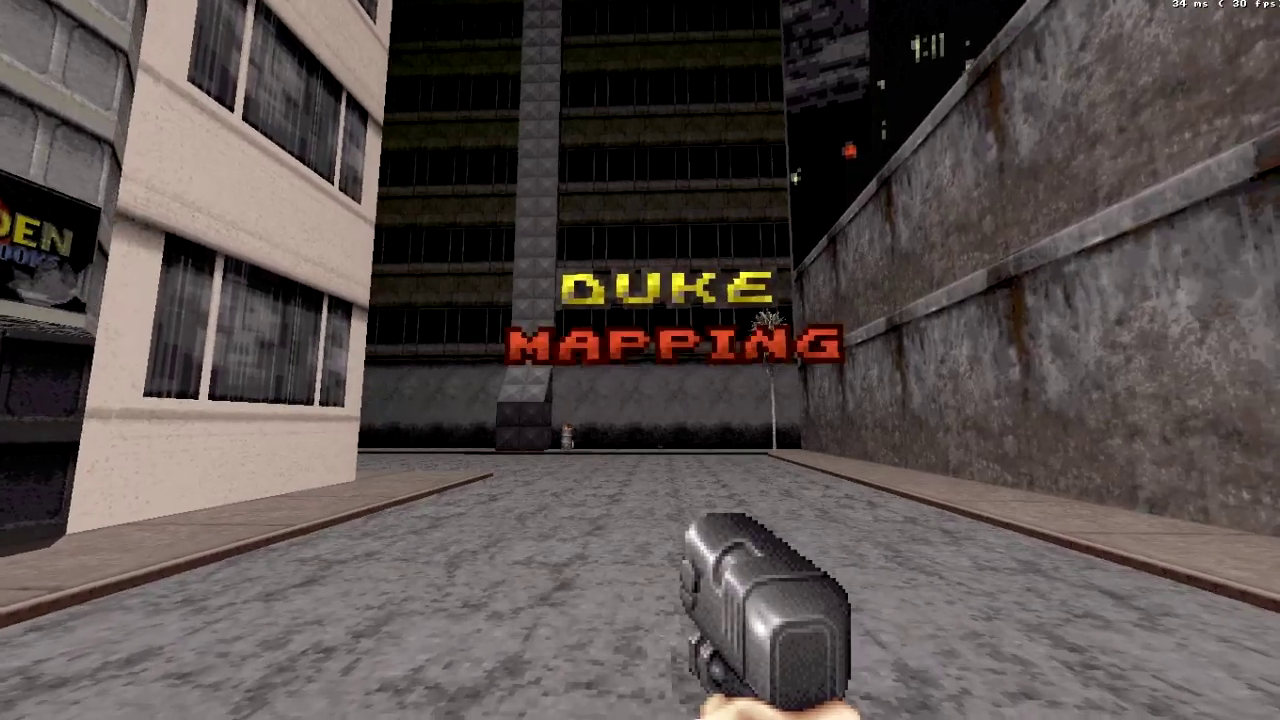
{"action": "key", "text": "Page_Down"}
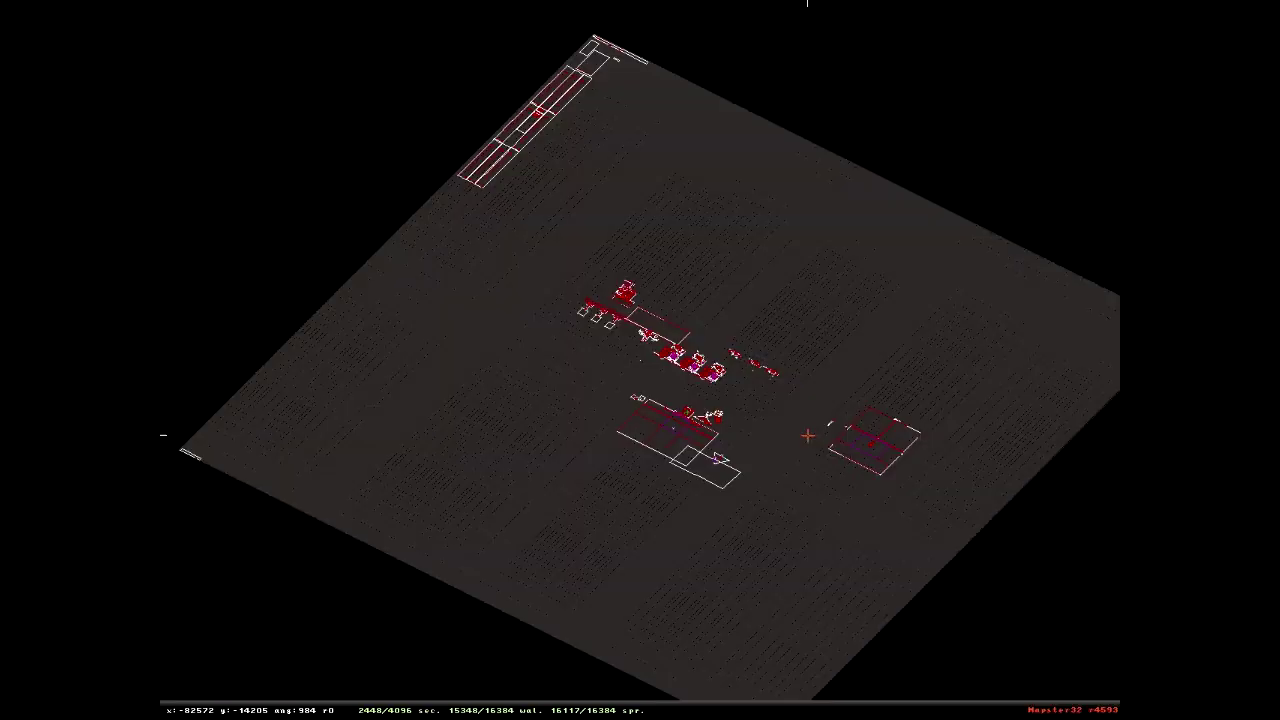
Examine the layout of the whole map by rotating it in the 2D side view
{"action": "key", "text": "KP_Divide"}
{"action": "key", "text": "ctrl+Left"}
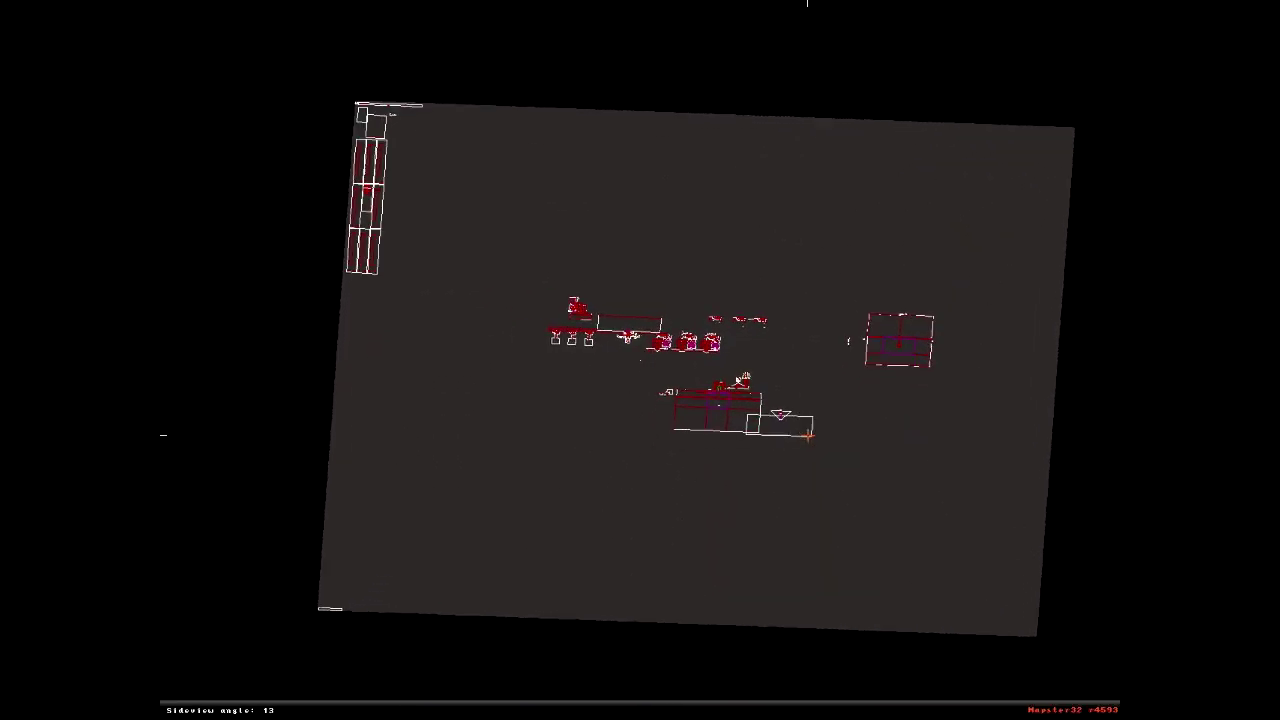
{"action": "key", "text": "KP_Divide"}
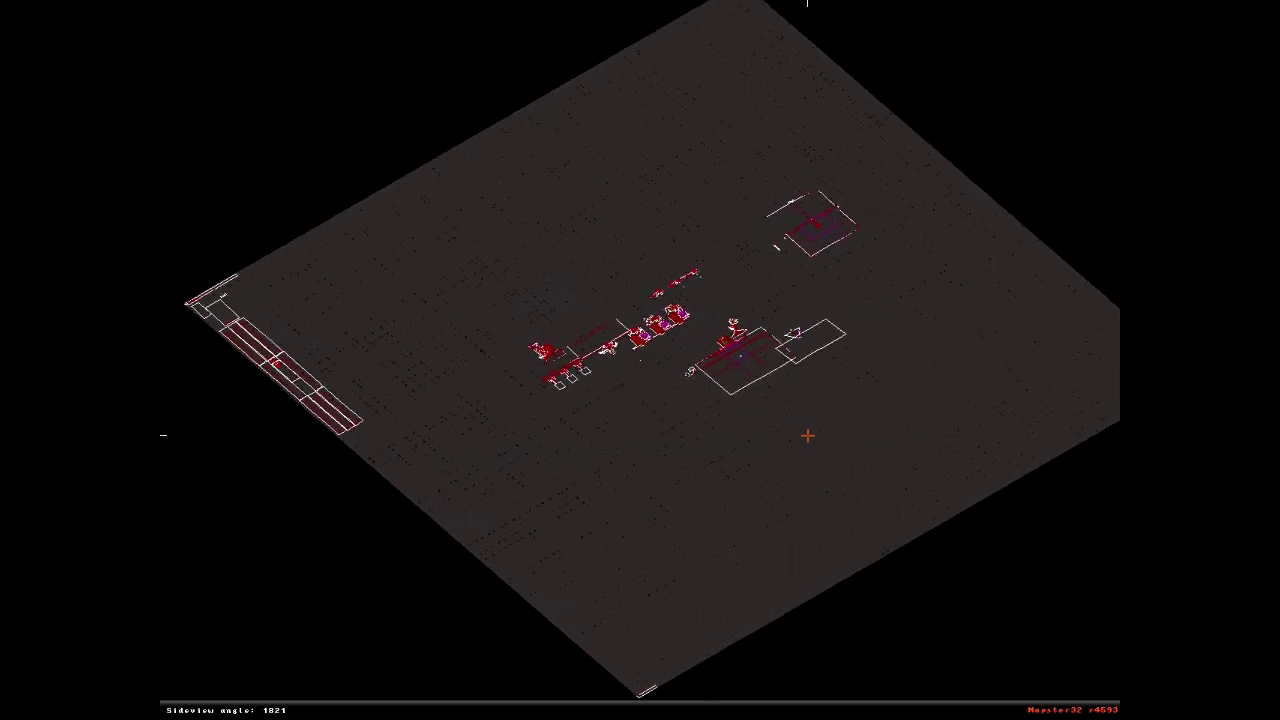
{"action": "key", "text": "KP_Divide"}
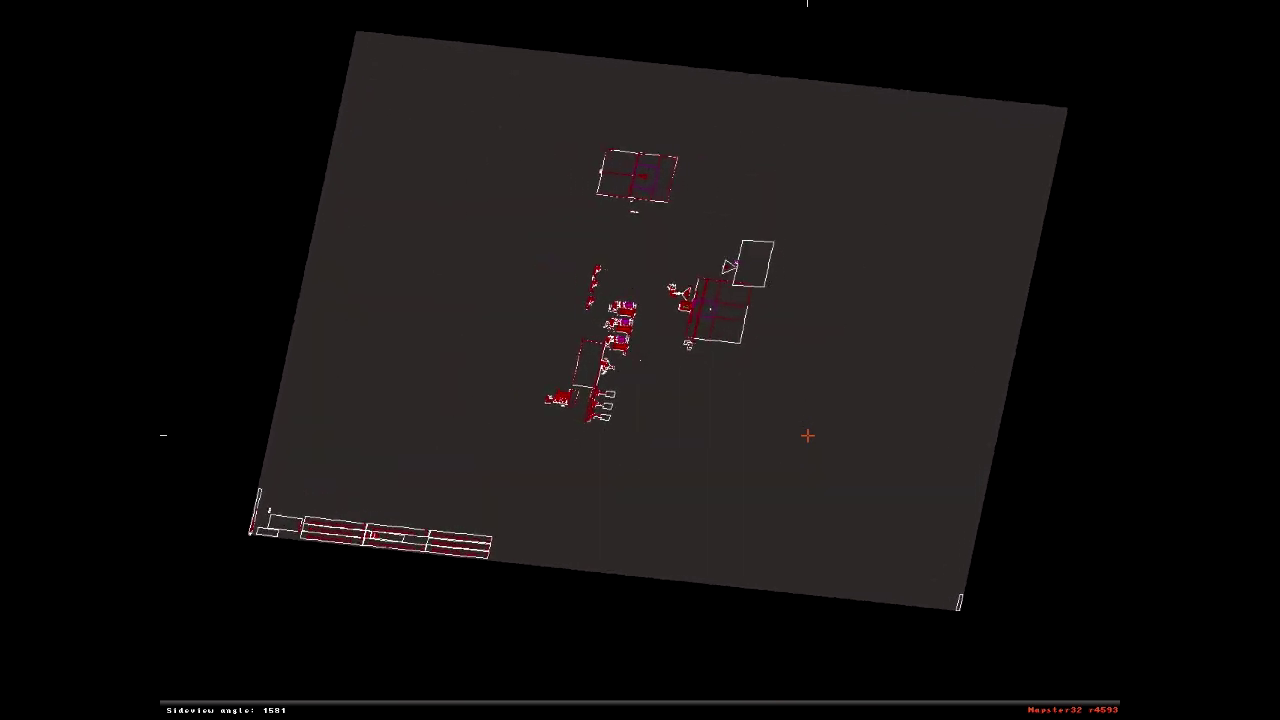
{"action": "key", "text": "KP_Divide"}
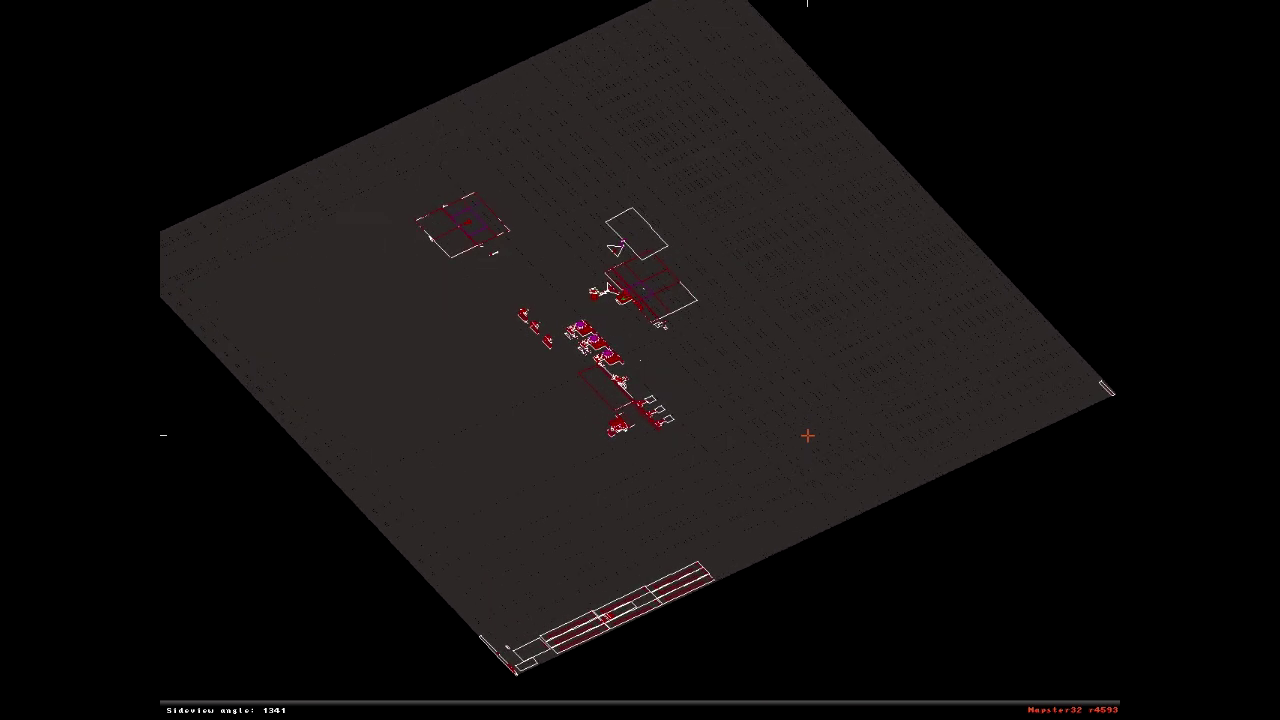
{"action": "key", "text": "KP_Divide"}
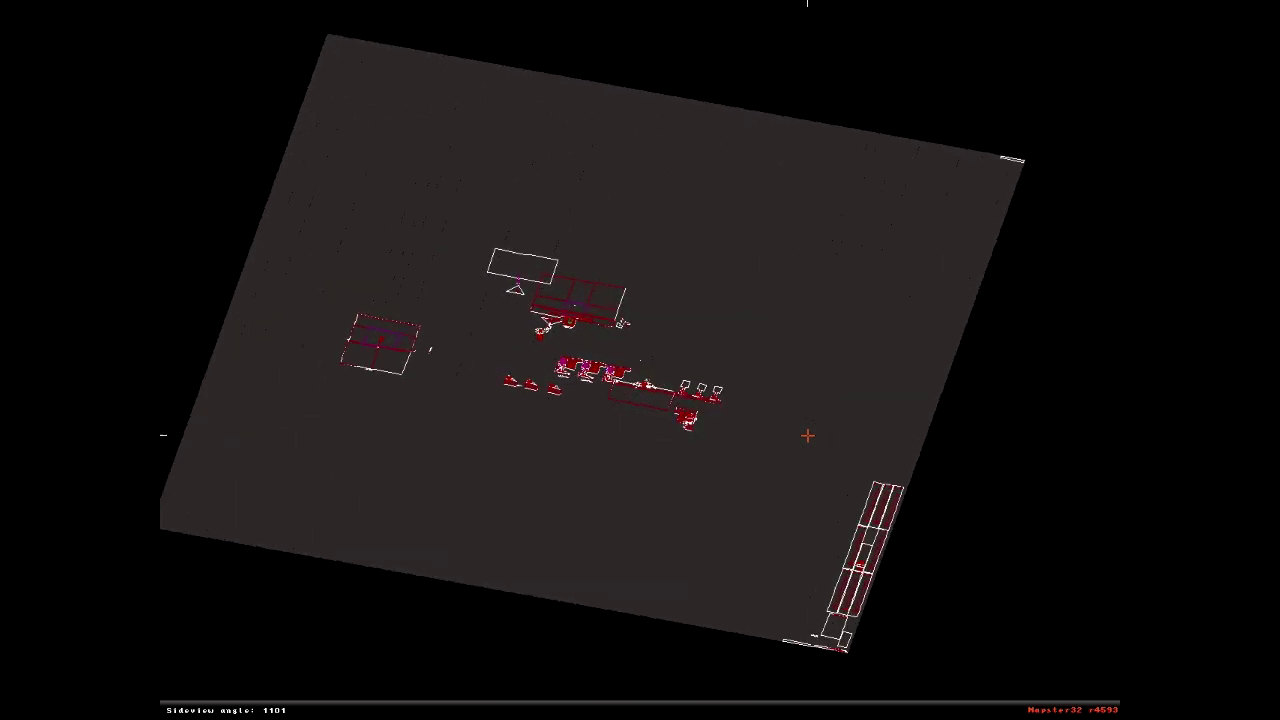
{"action": "key", "text": "KP_Divide"}
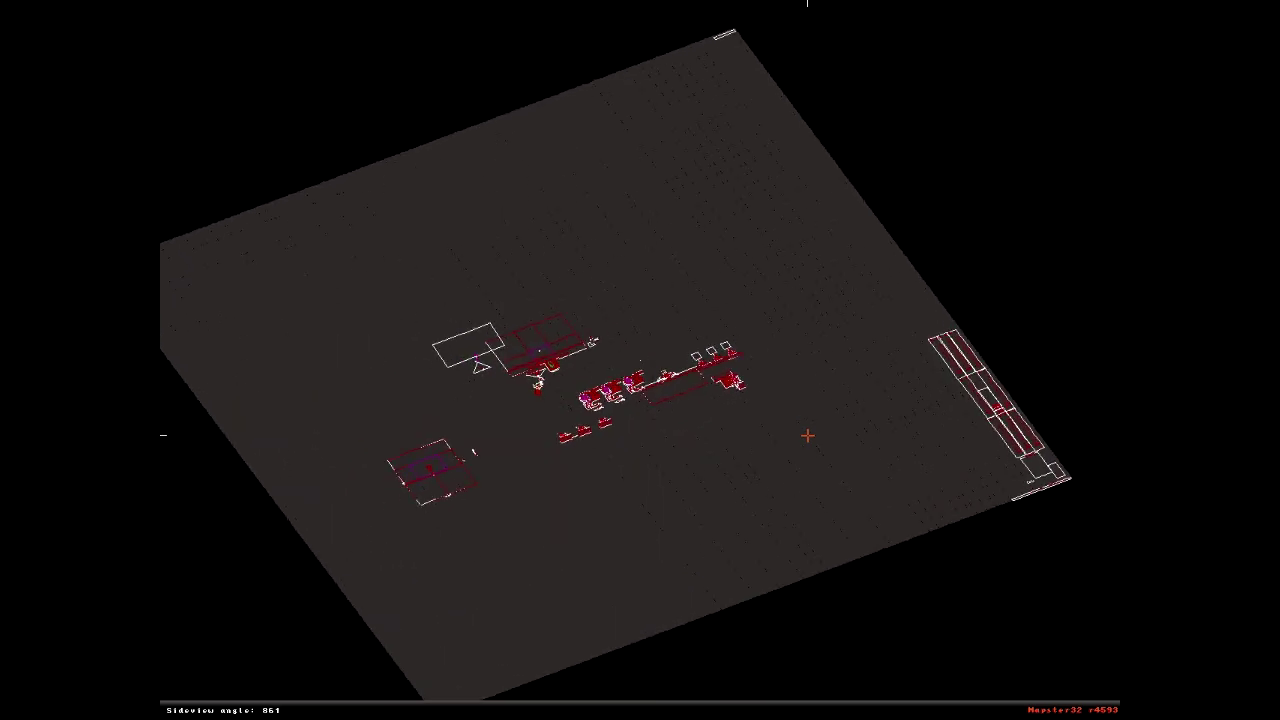
{"action": "key", "text": "KP_Divide"}
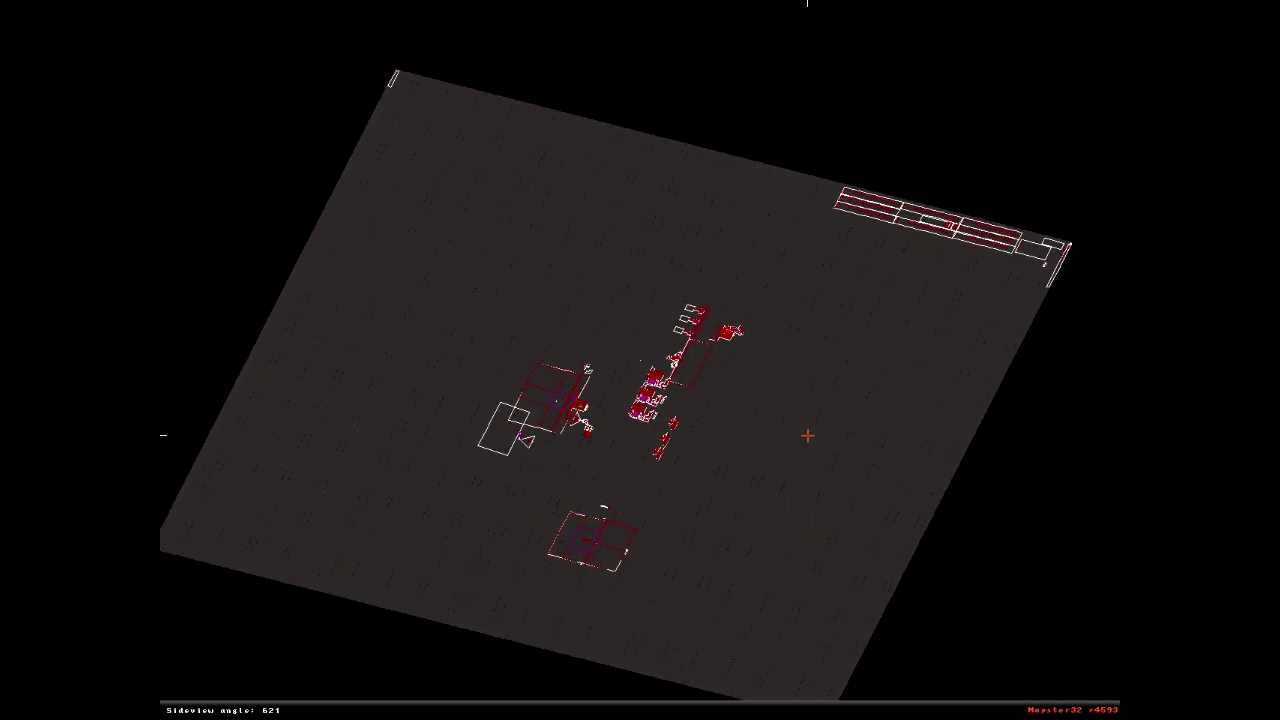
{"action": "key", "text": "KP_Divide"}
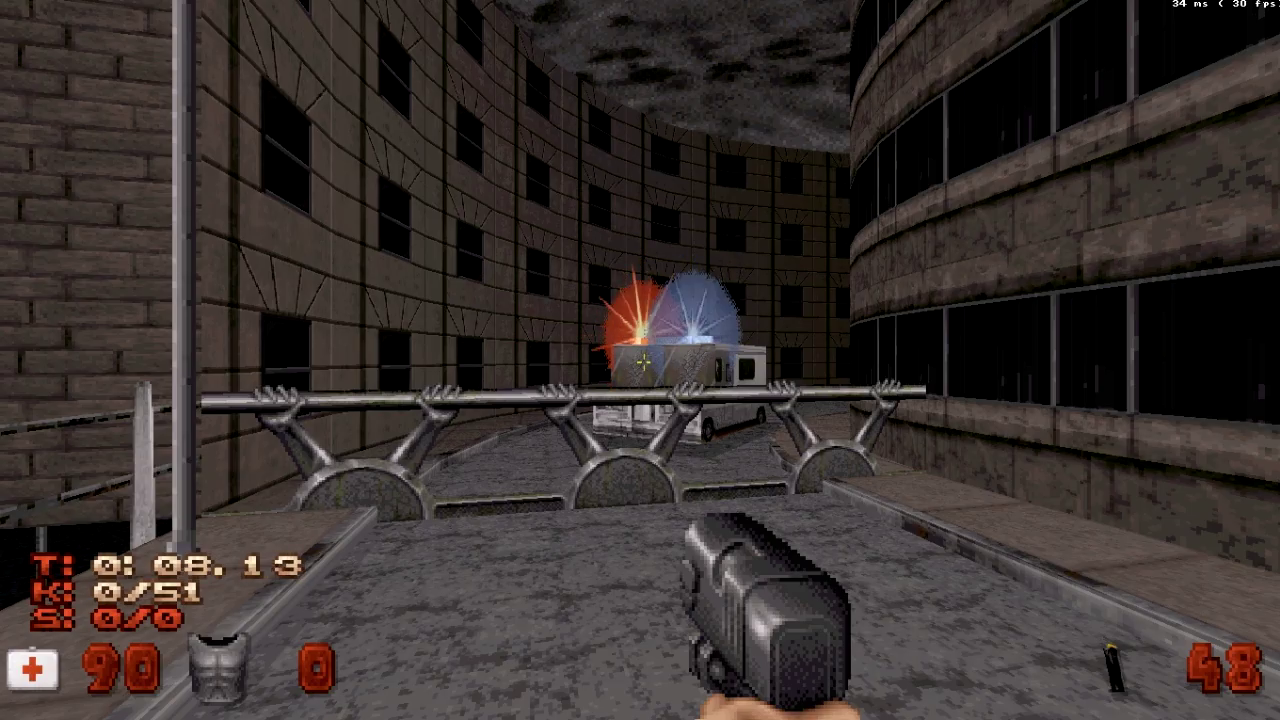
{"action": "key", "text": "w"}
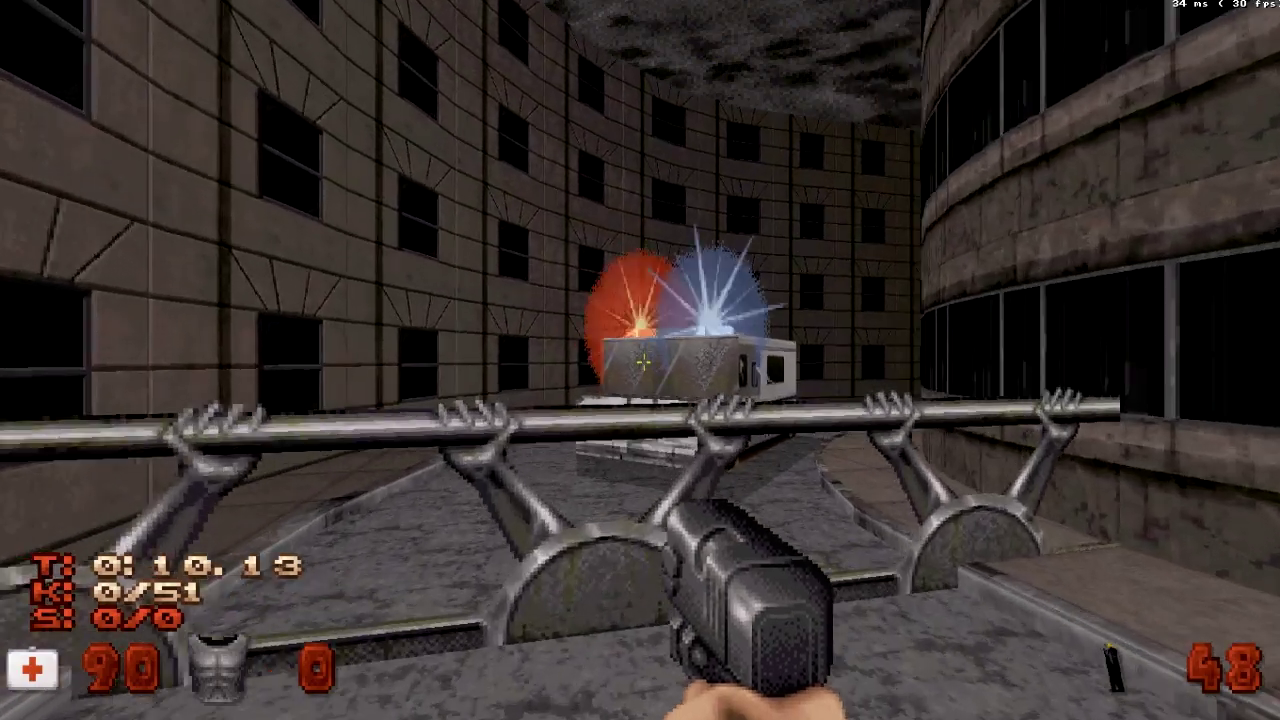
{"action": "key", "text": "w"}
{"action": "key", "text": "space"}
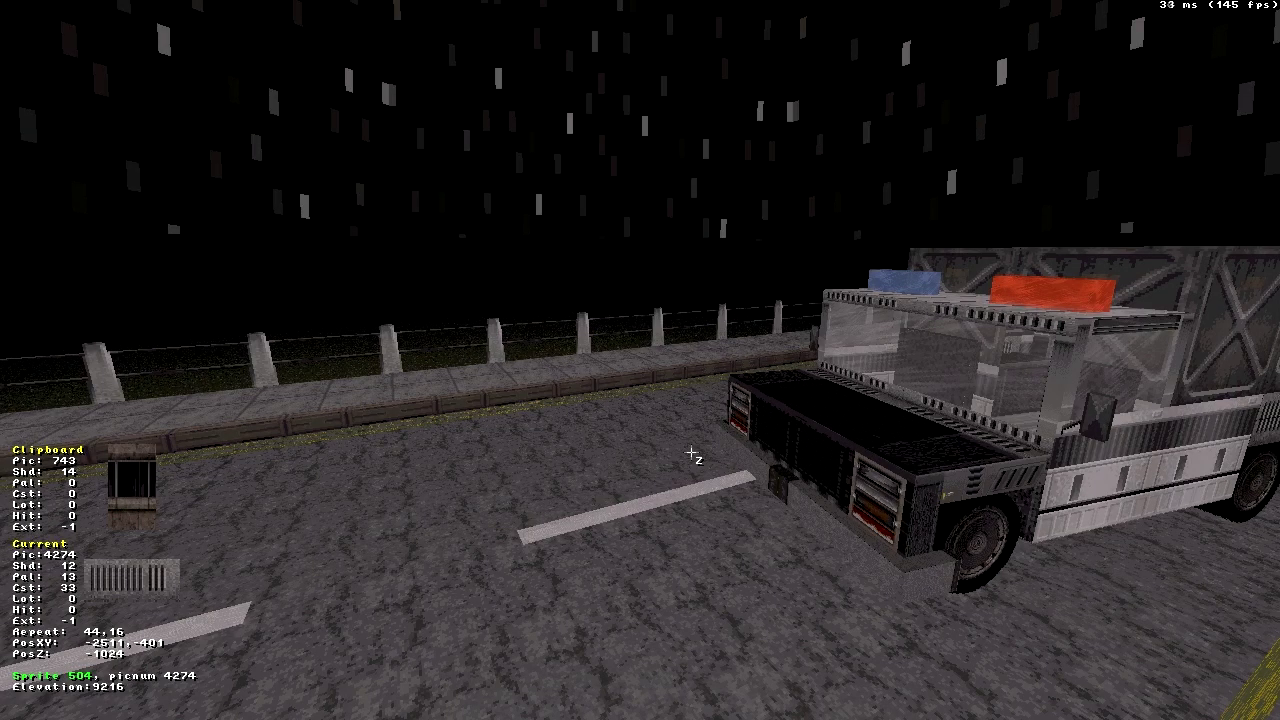
Inspect the truck with the red and blue roof lights on the road in the 3D view
{"action": "key", "text": "Right"}
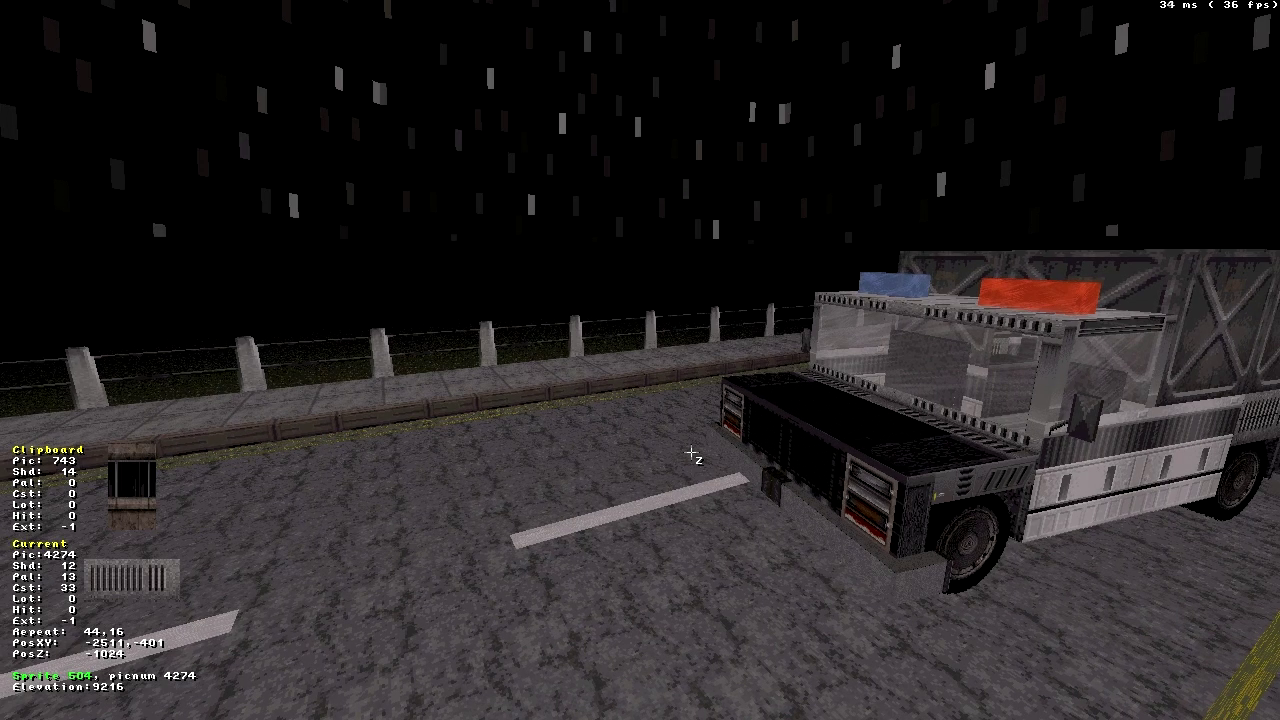
{"action": "right_click_drag", "start_coordinate": [692, 454], "coordinate": [692, 454]}
{"action": "key", "text": "Right"}
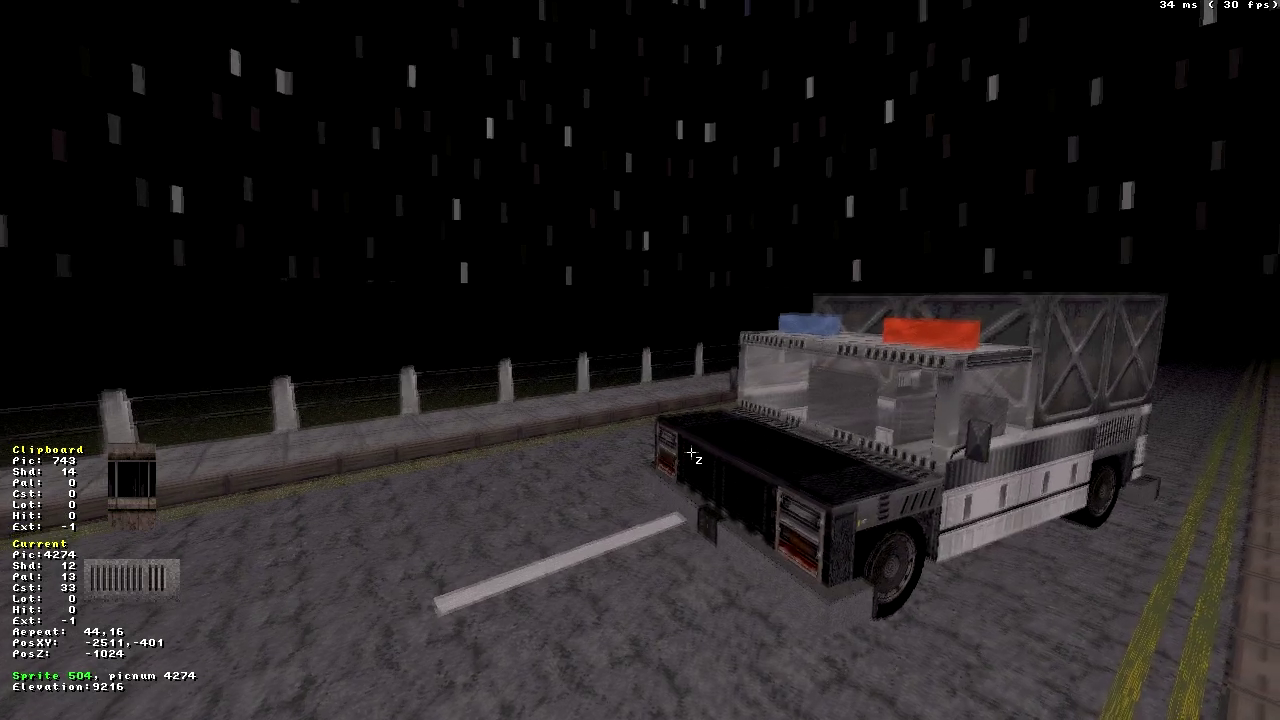
{"action": "key", "text": "Right"}
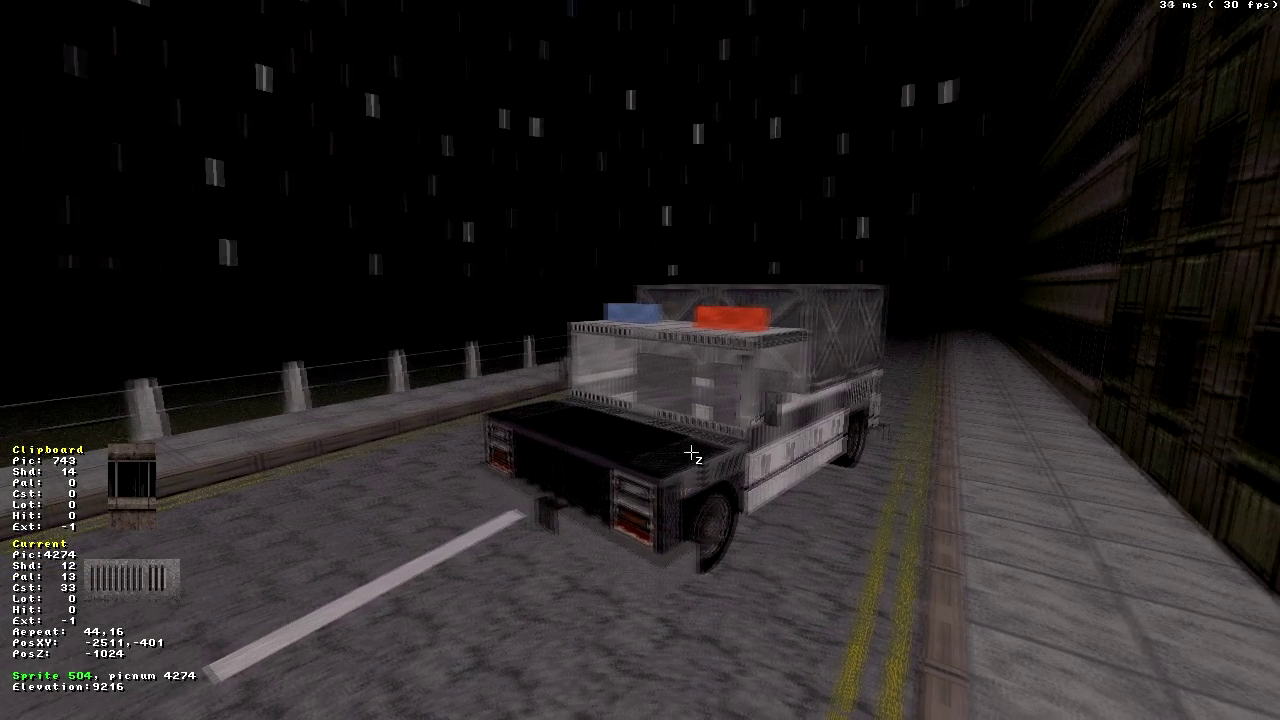
{"action": "key", "text": "Right"}
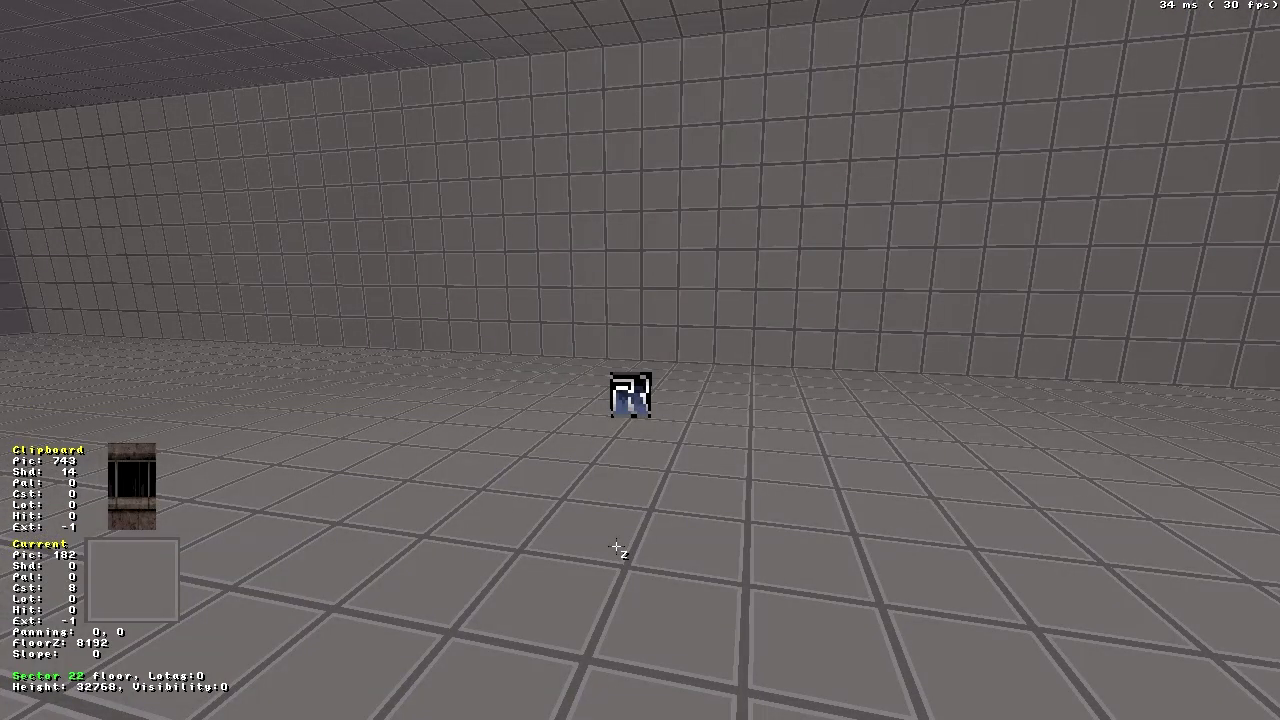
Inspect the sprite standing on the floor of the grid-textured room from several angles in the 3D view
{"action": "key", "text": "Up"}
{"action": "key", "text": "Page_Down"}
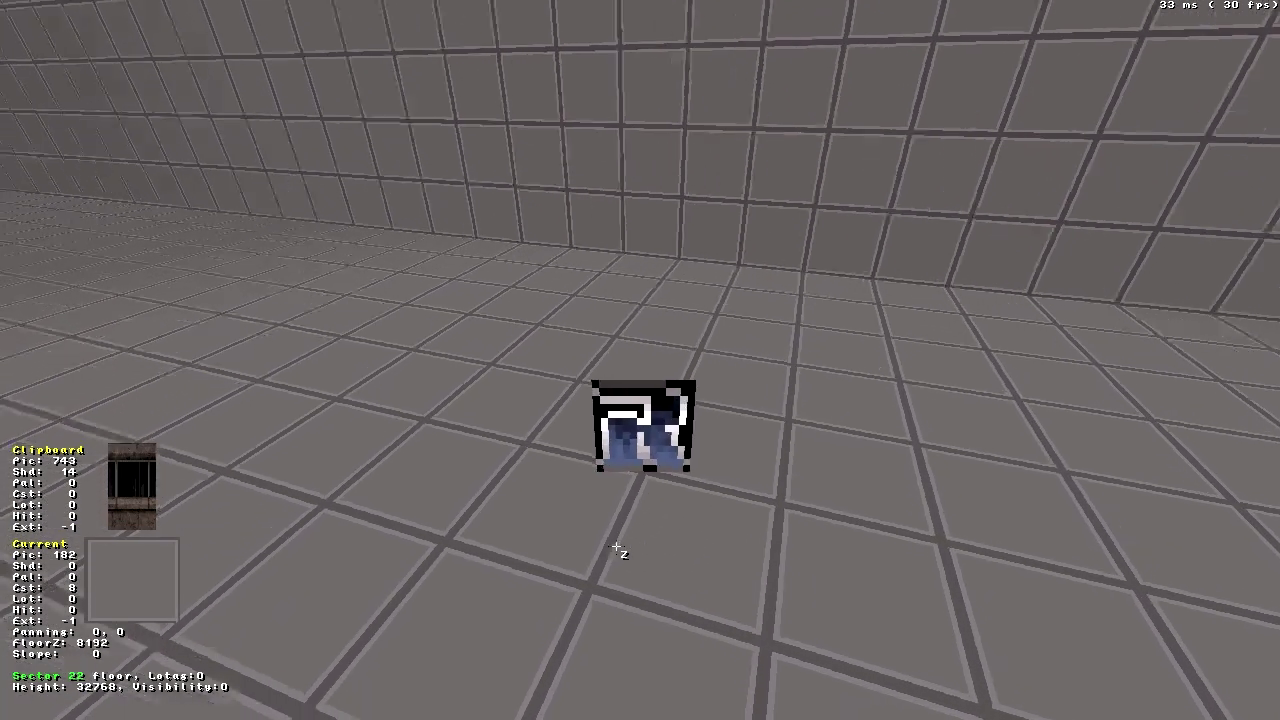
{"action": "key", "text": "Left"}
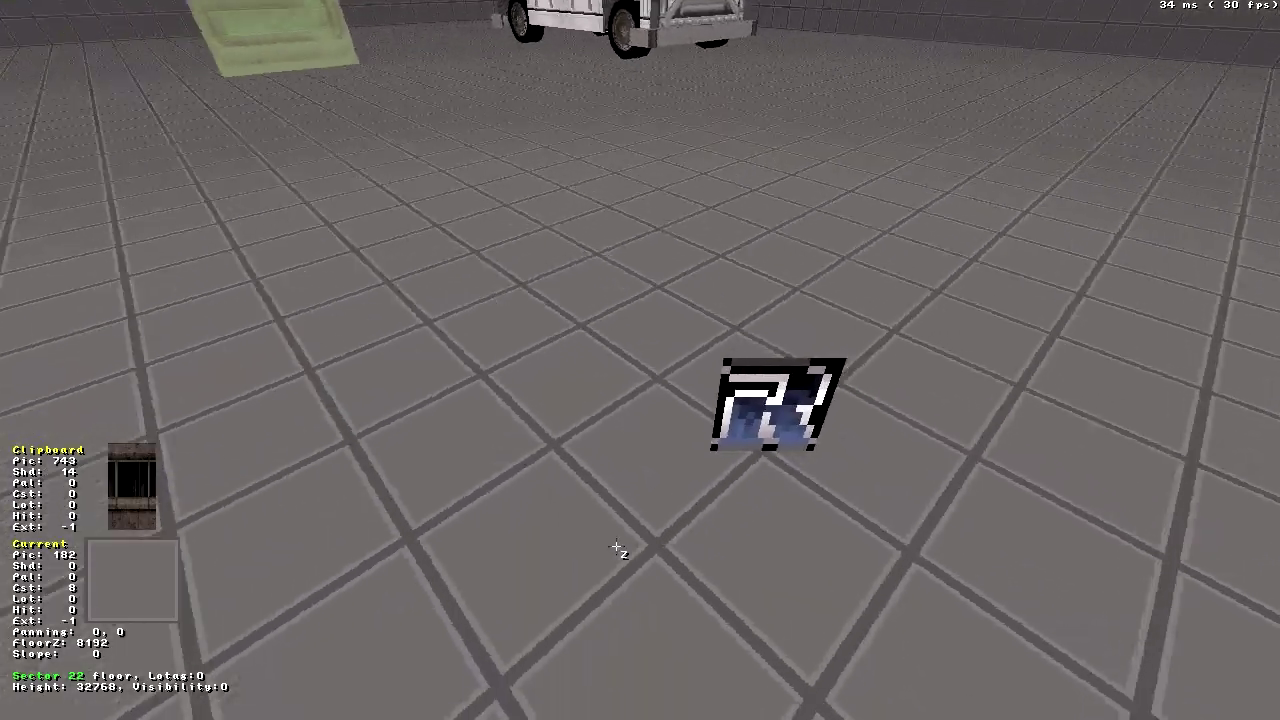
{"action": "key", "text": "Left"}
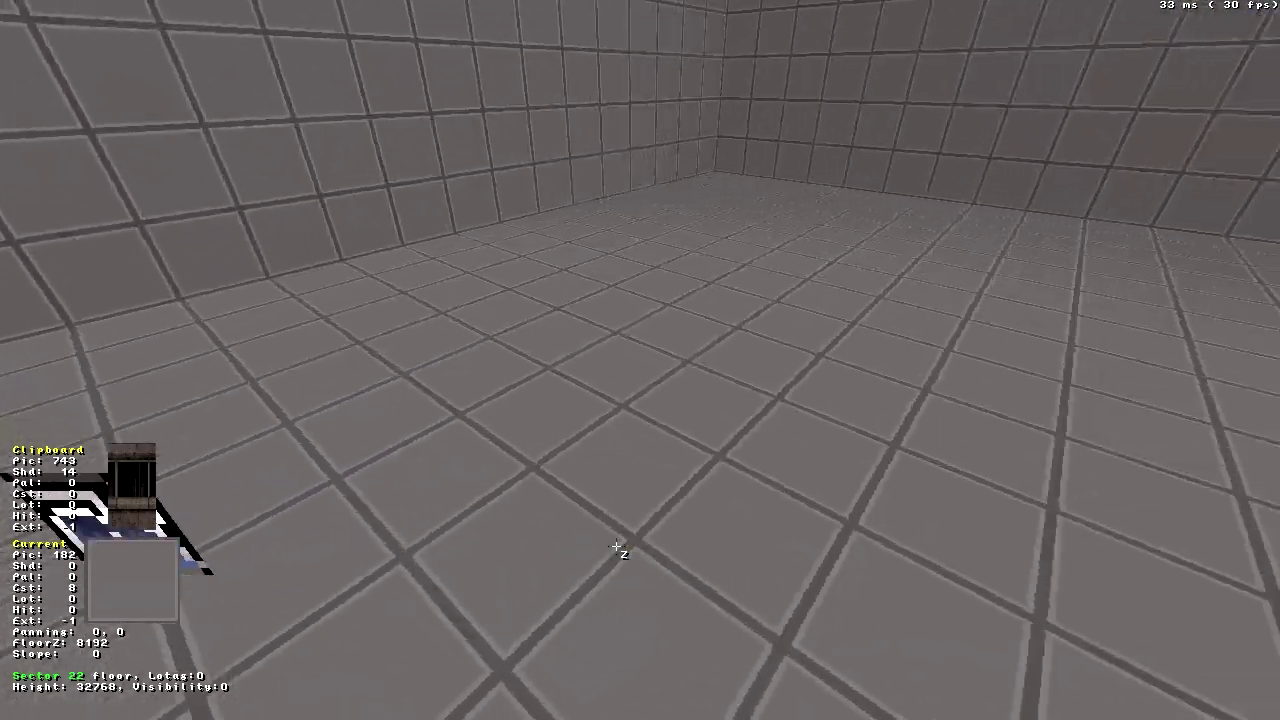
{"action": "key", "text": "Page_Up"}
{"action": "key", "text": "Right"}
{"action": "key", "text": "Down"}
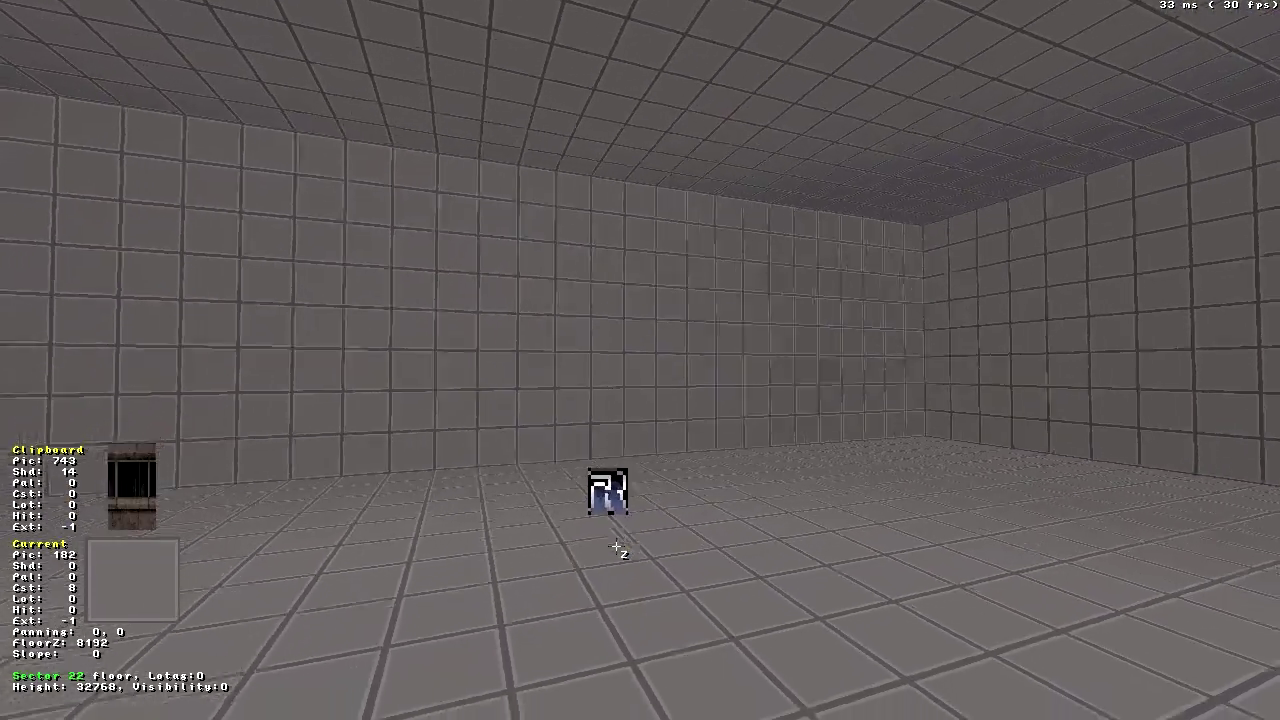
{"action": "key", "text": "Down"}
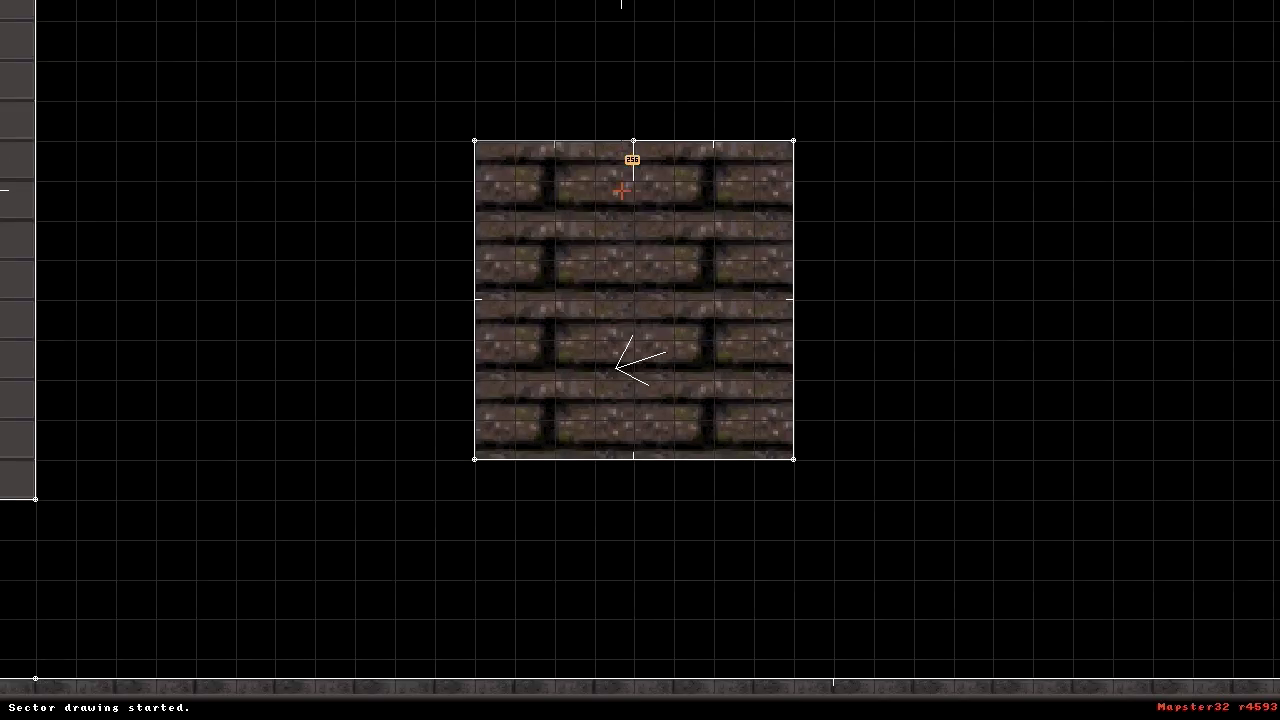
Split the square brick sector from its top midpoint to both bottom corners and tag the two outer triangles as ceiling doors with 20
{"action": "key", "text": "space"}
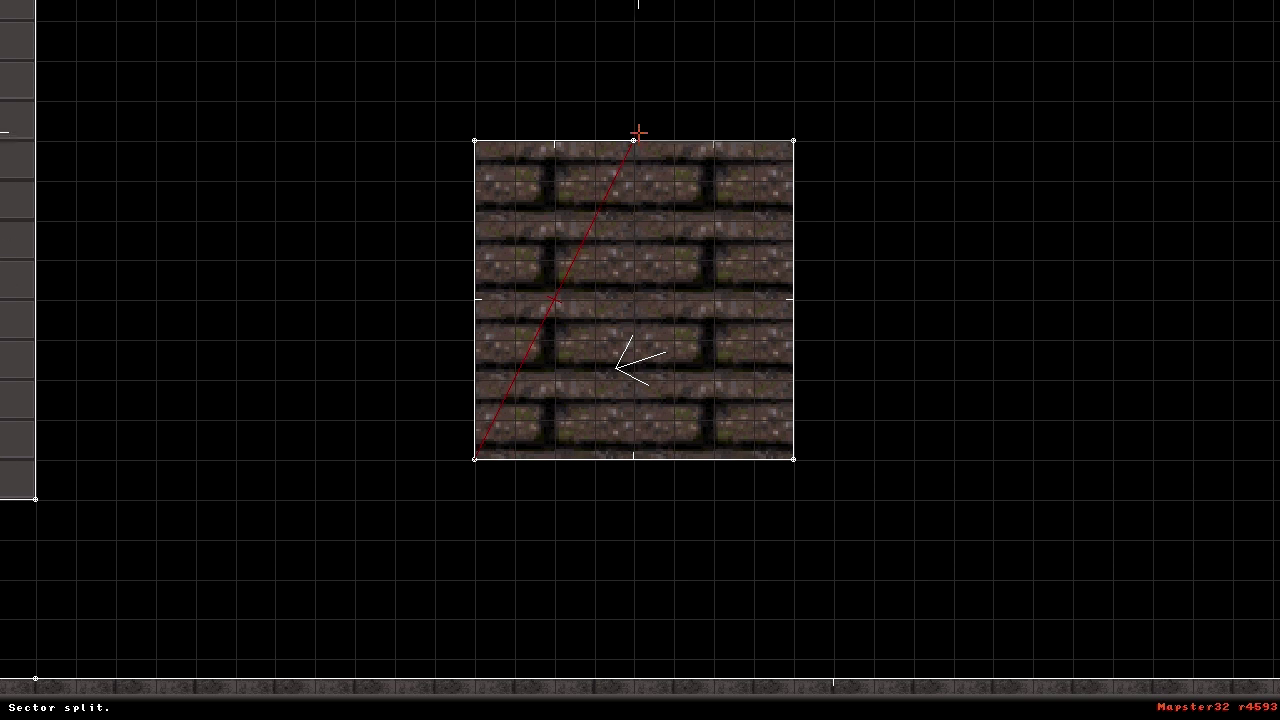
{"action": "key", "text": "space"}
{"action": "type", "text": "0"}
{"action": "key", "text": "Return"}
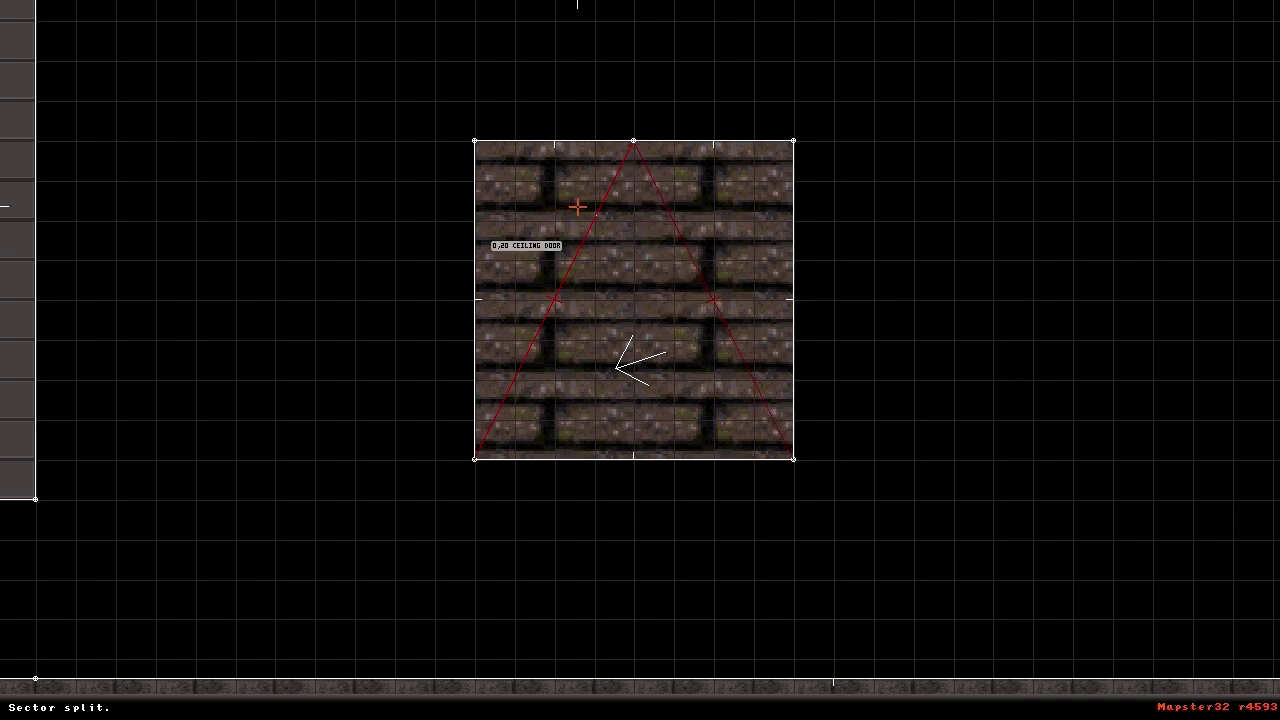
{"action": "key", "text": "Return"}
{"action": "right_click", "coordinate": [732, 231]}
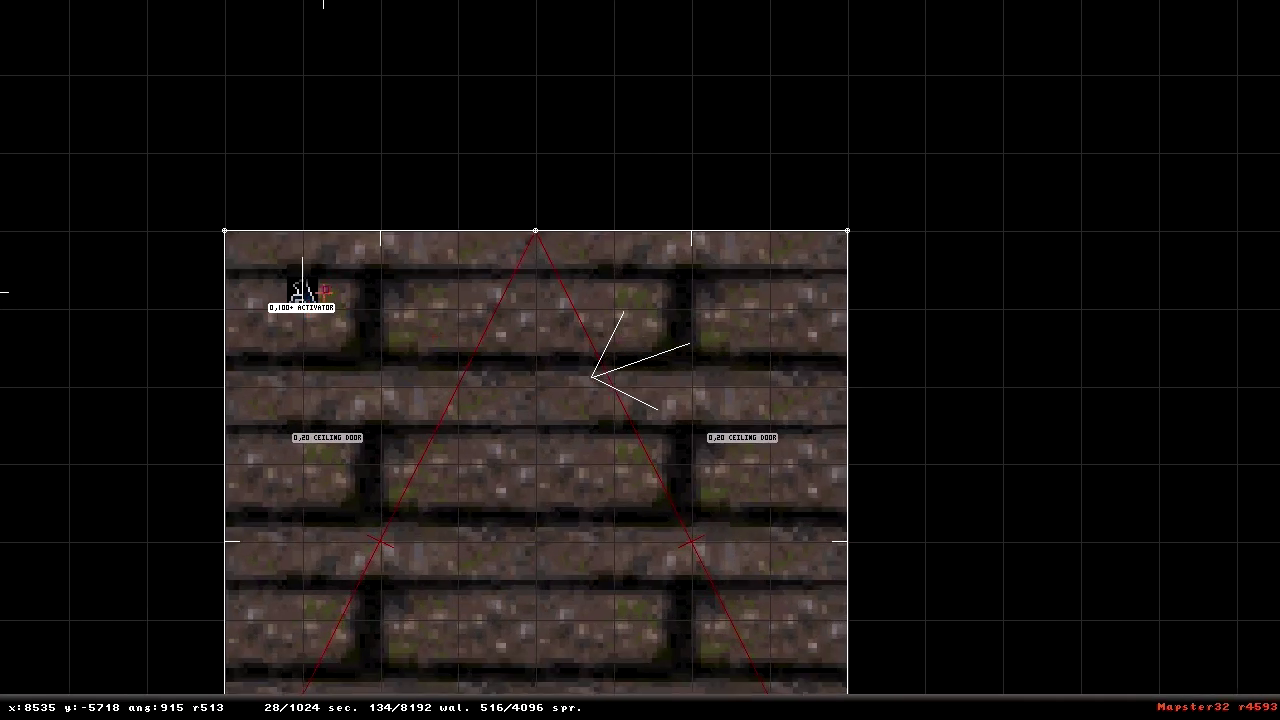
Duplicate the left triangle's activator with lo-tag 100 into the right triangle
{"action": "key", "text": "Insert"}
{"action": "left_click_drag", "start_coordinate": [303, 300], "coordinate": [785, 336]}
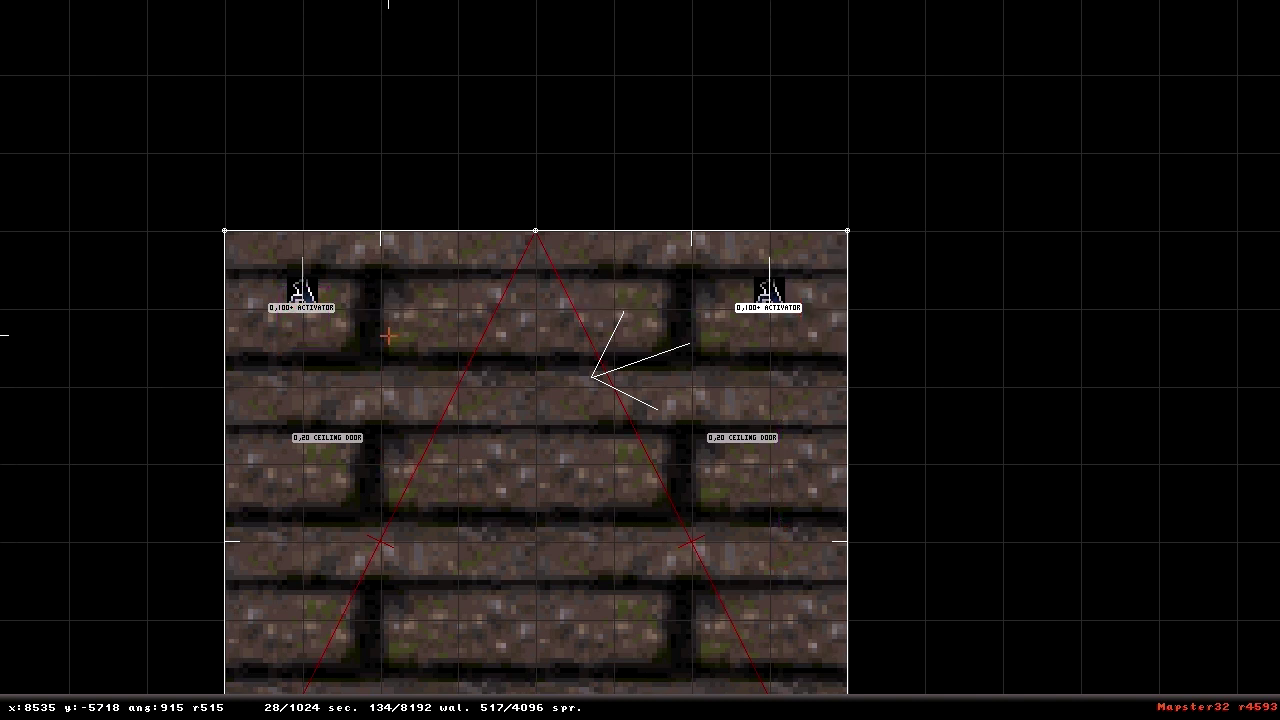
Place a sector effector with lo-tag 10 and hi-tag 4 below the left activator and copy it into the right triangle
{"action": "key", "text": "s"}
{"action": "key", "text": "alt+t"}
{"action": "type", "text": "10"}
{"action": "key", "text": "Return"}
{"action": "key", "text": "alt+h"}
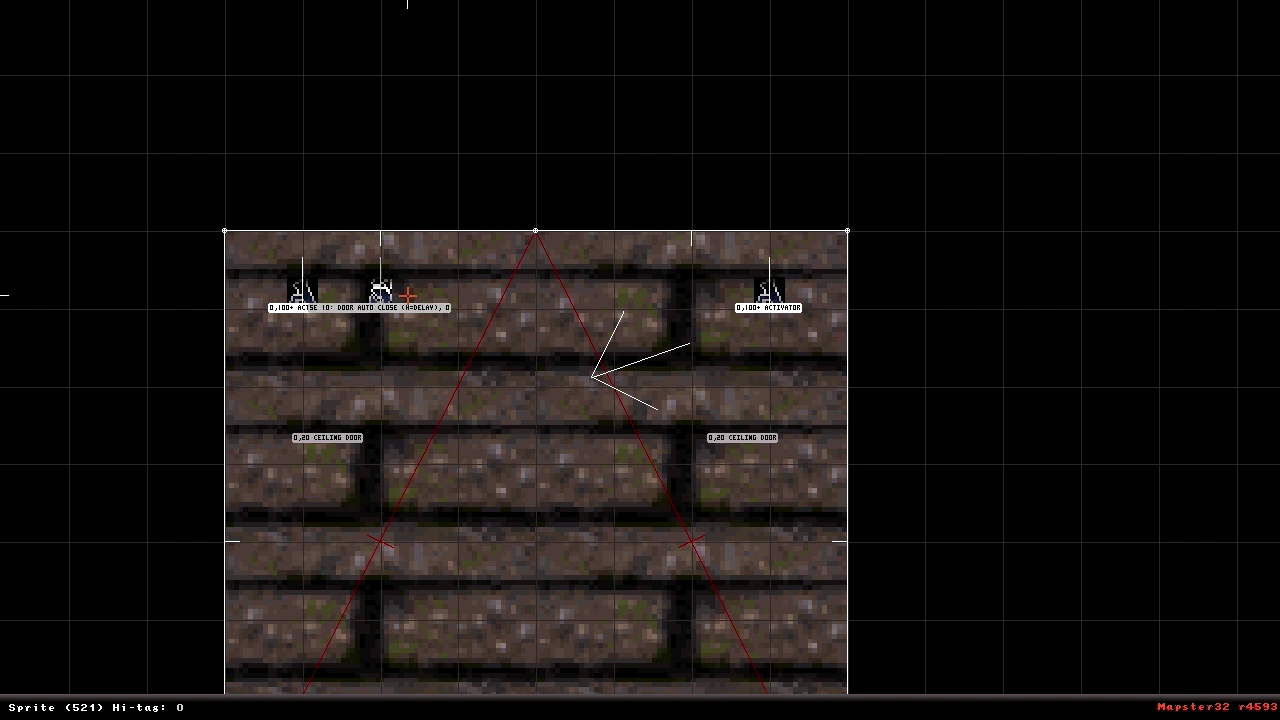
{"action": "left_click_drag", "start_coordinate": [407, 295], "coordinate": [808, 380]}
{"action": "key", "text": "Return"}
{"action": "key", "text": "Insert"}
{"action": "left_click_drag", "start_coordinate": [779, 482], "coordinate": [781, 493], "text": "shift"}
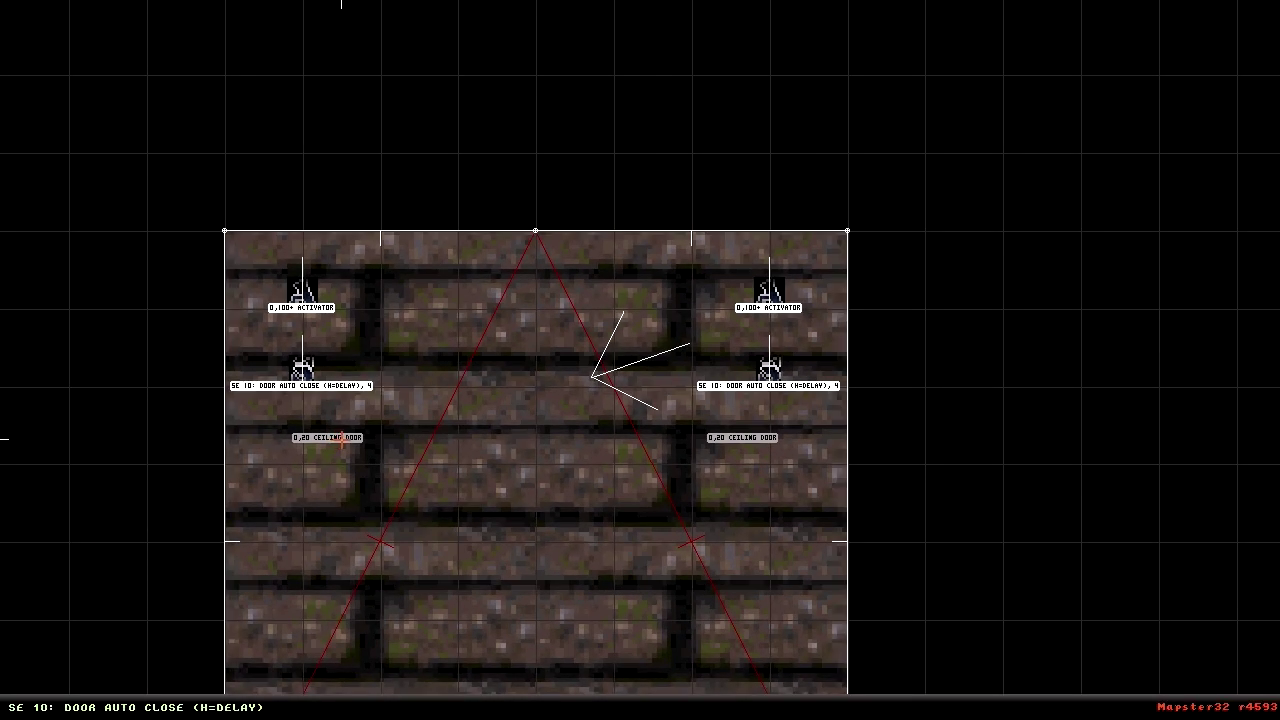
Set the ceiling Z-coordinate of the left triangular door sector to 8192
{"action": "key", "text": "Up"}
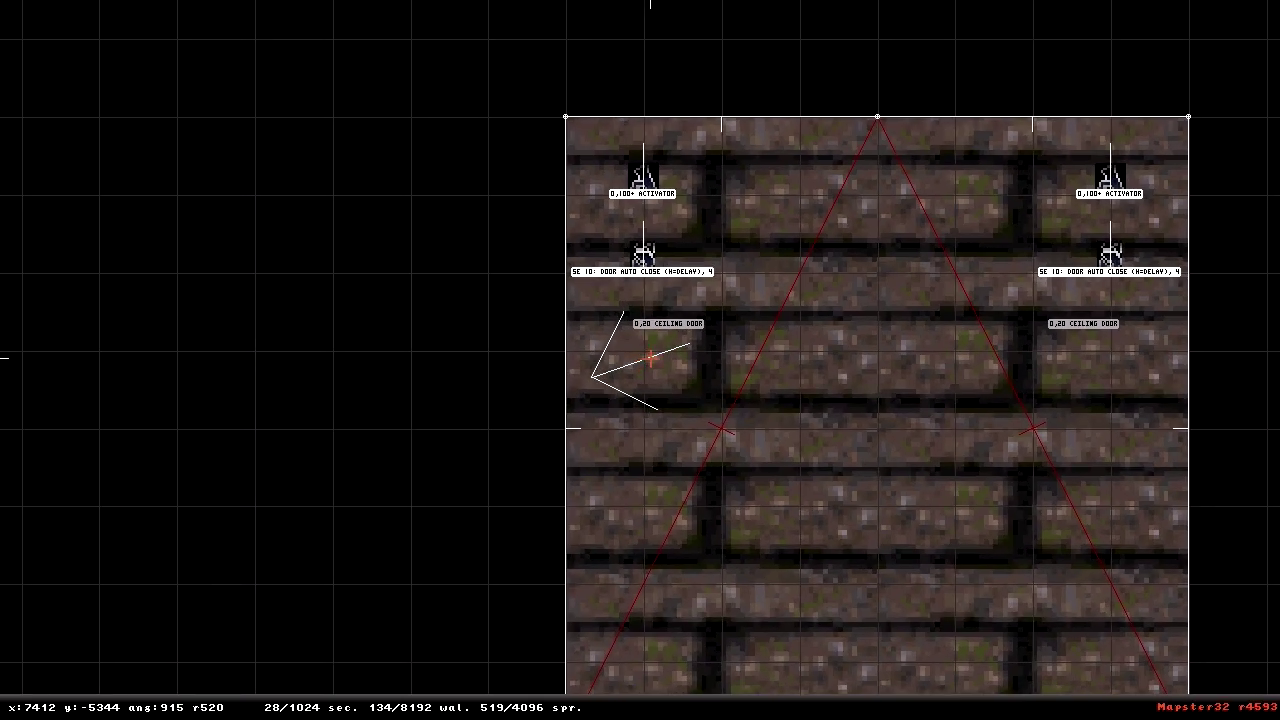
{"action": "key", "text": "F7"}
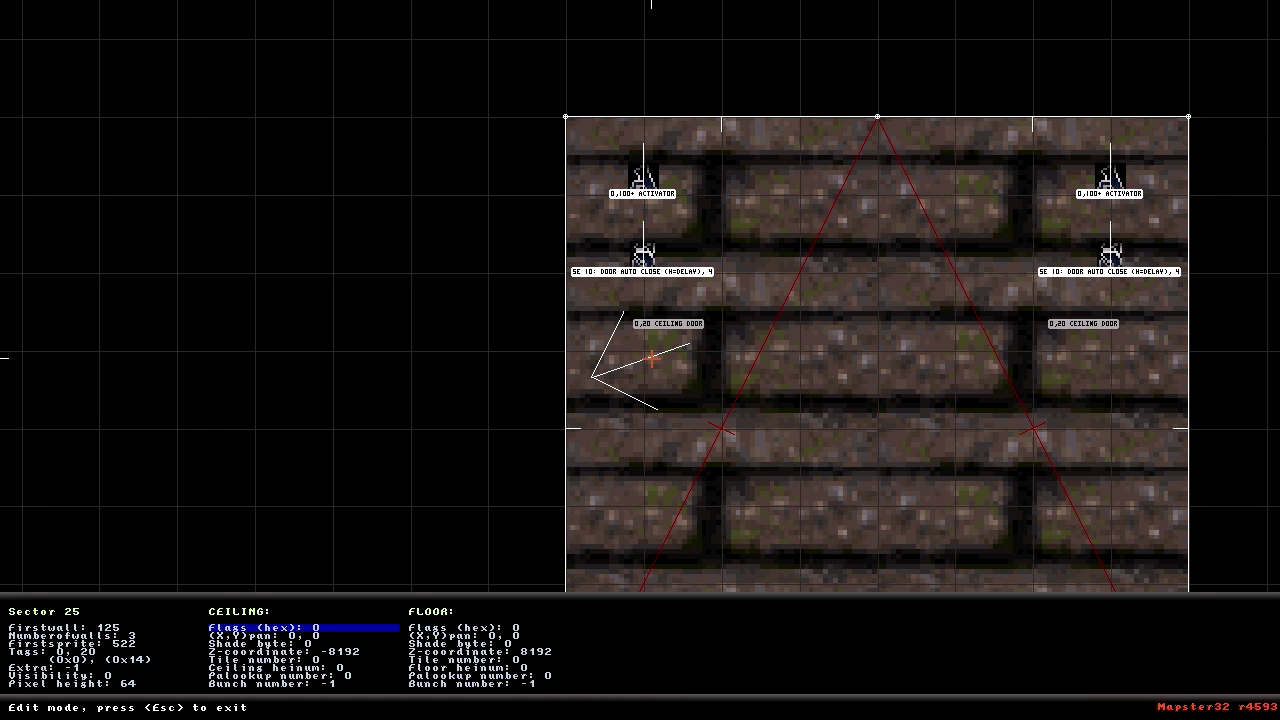
{"action": "key", "text": "Down"}
{"action": "key", "text": "Down"}
{"action": "key", "text": "Down"}
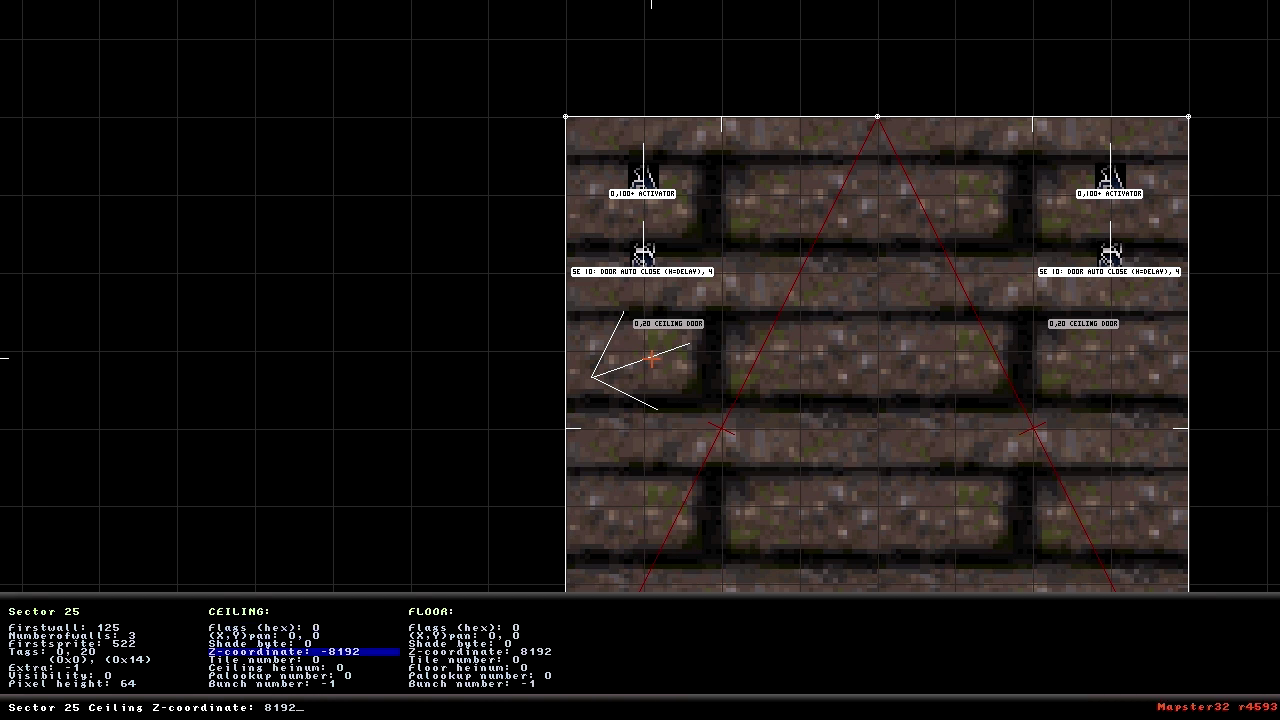
{"action": "type", "text": "8192"}
{"action": "key", "text": "Return"}
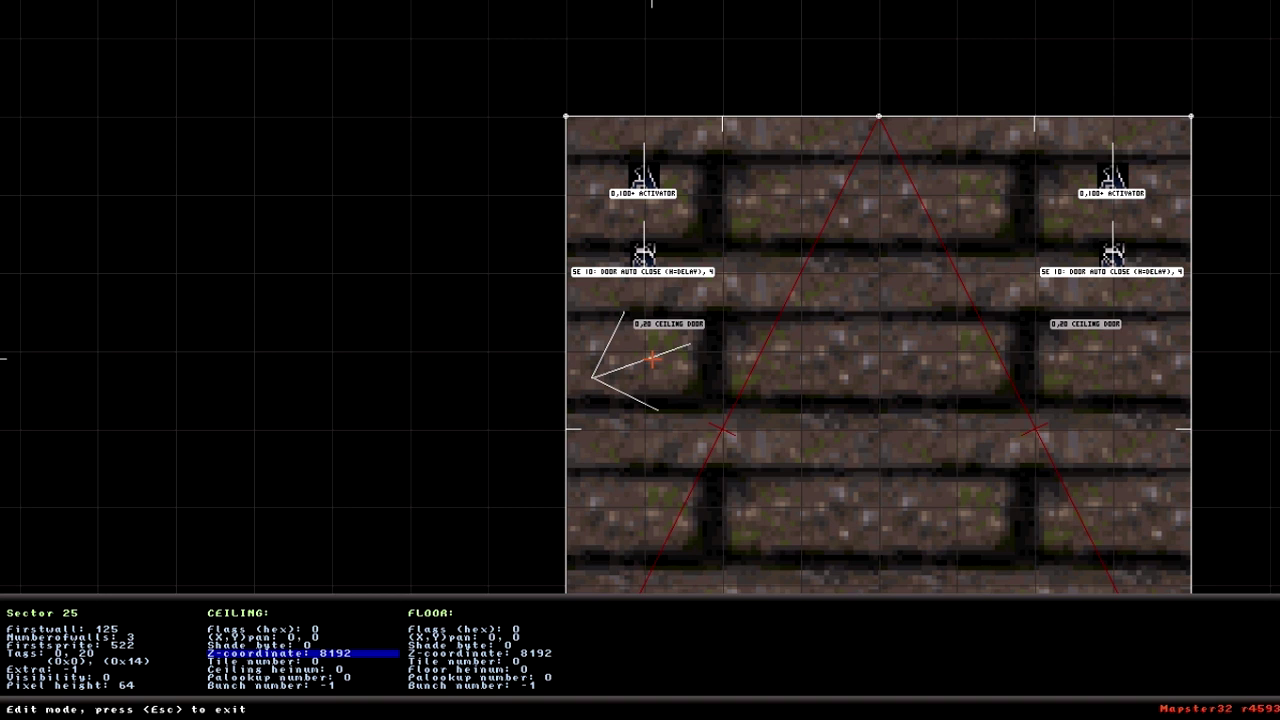
{"action": "key", "text": "Return"}
{"action": "key", "text": "Return"}
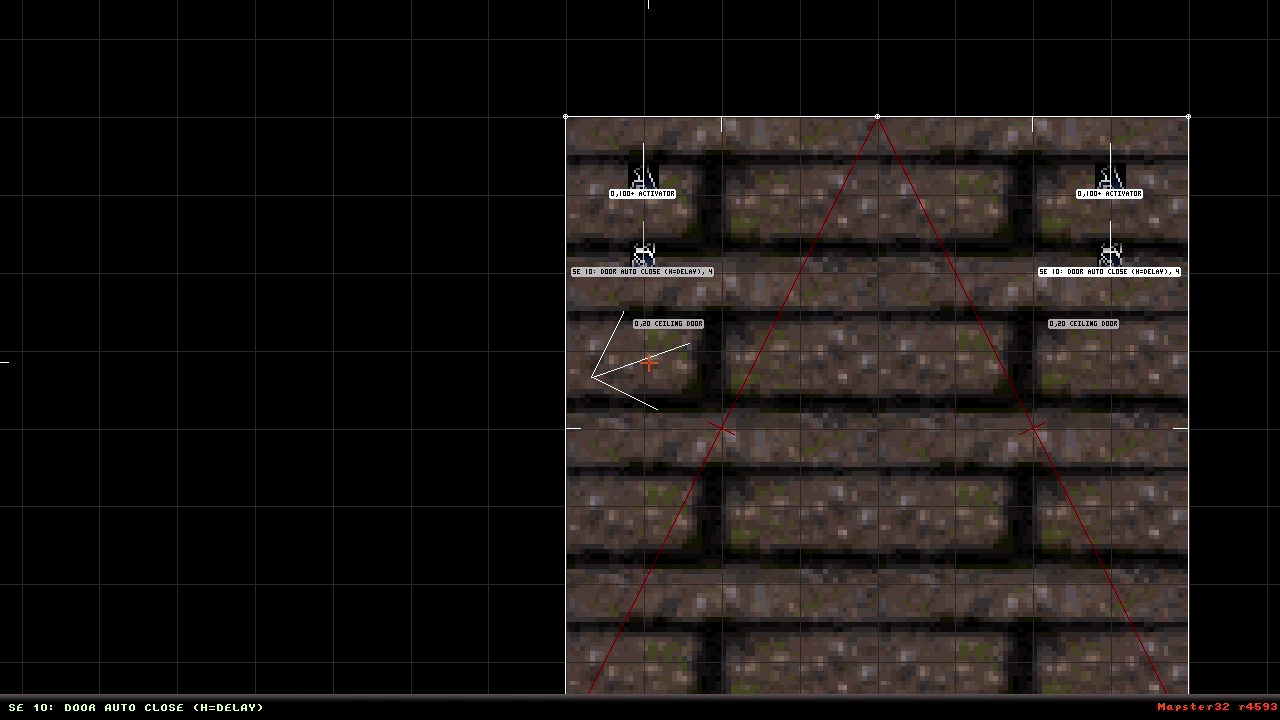
Add a second activator below the left triangle's sector effector and give it lo-tag 101
{"action": "key", "text": "s"}
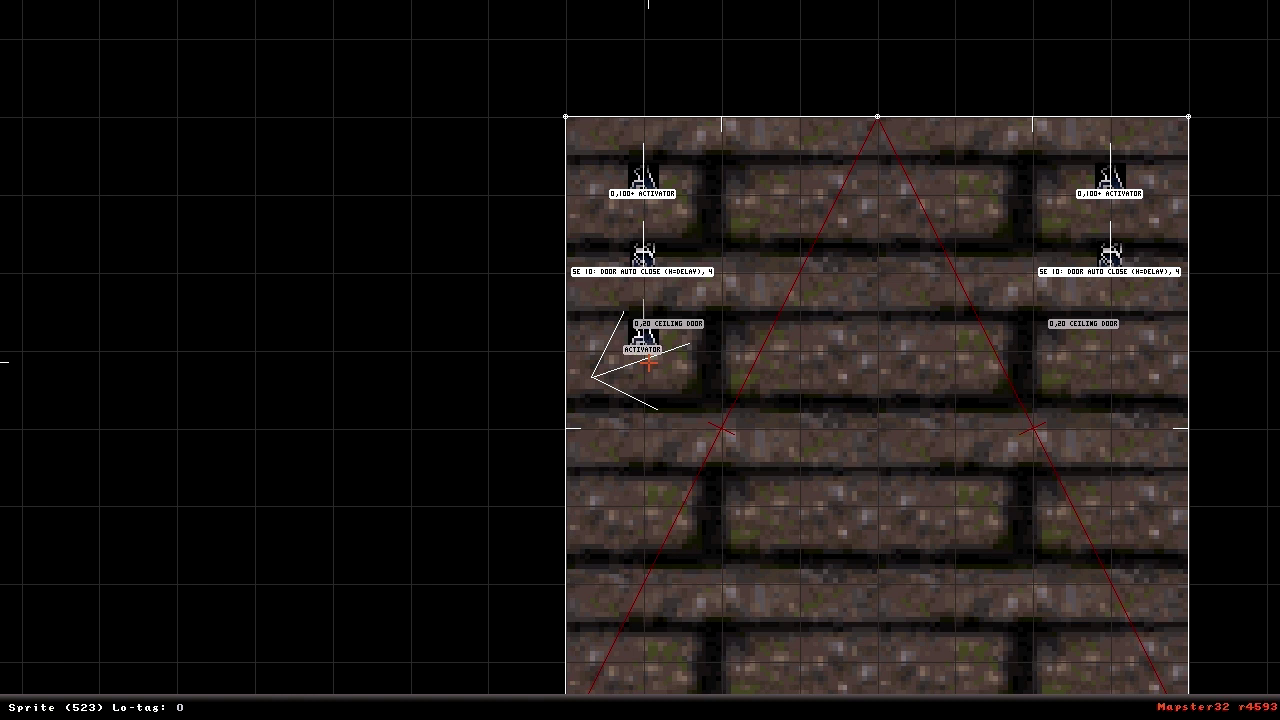
{"action": "type", "text": "101"}
{"action": "key", "text": "Return"}
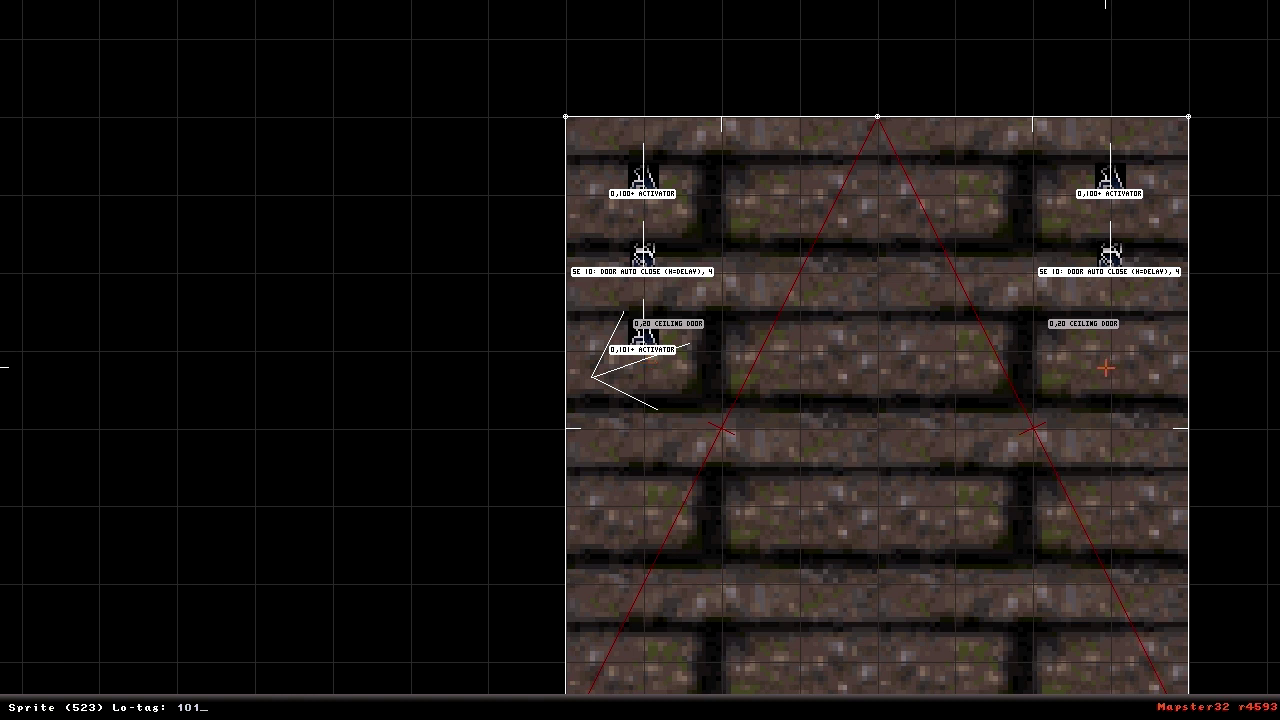
Insert an activator below the right triangle's sector effector and give it lo-tag 102
{"action": "key", "text": "s"}
{"action": "key", "text": "t"}
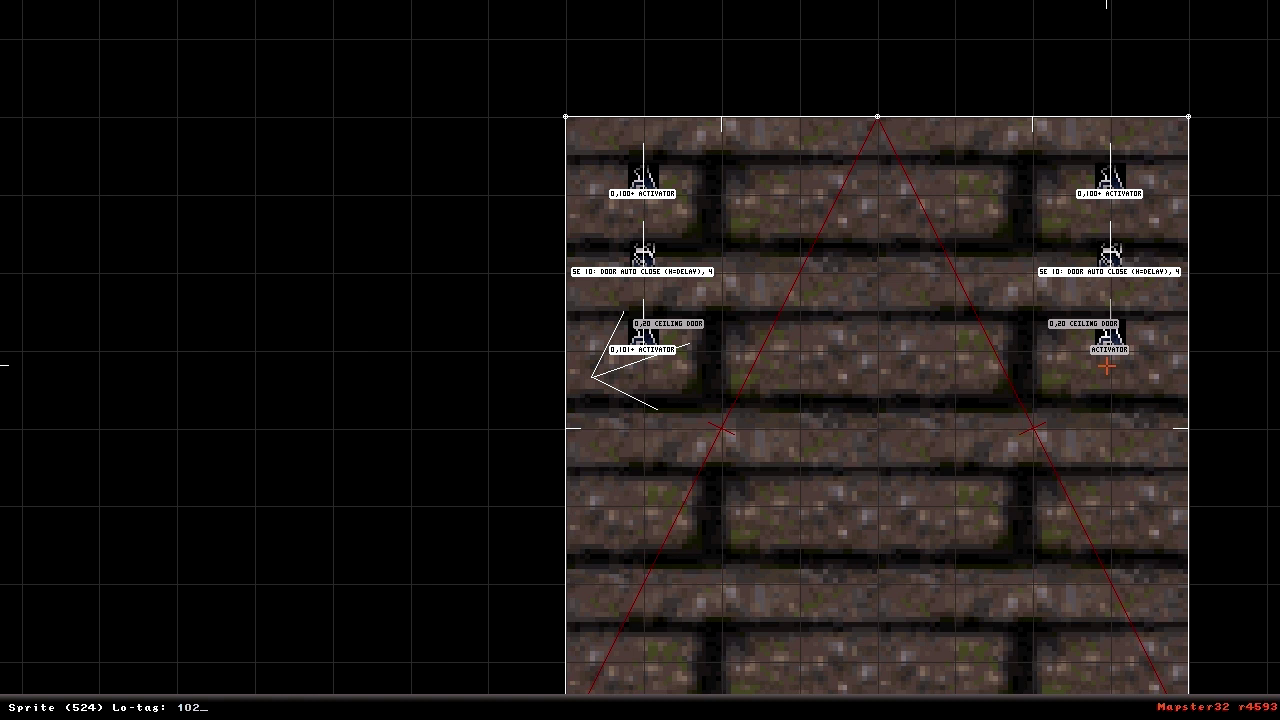
{"action": "key", "text": "Return"}
Insert a respawn sprite in the open street beside the truck and set its lo-tag to 101
{"action": "key", "text": "s"}
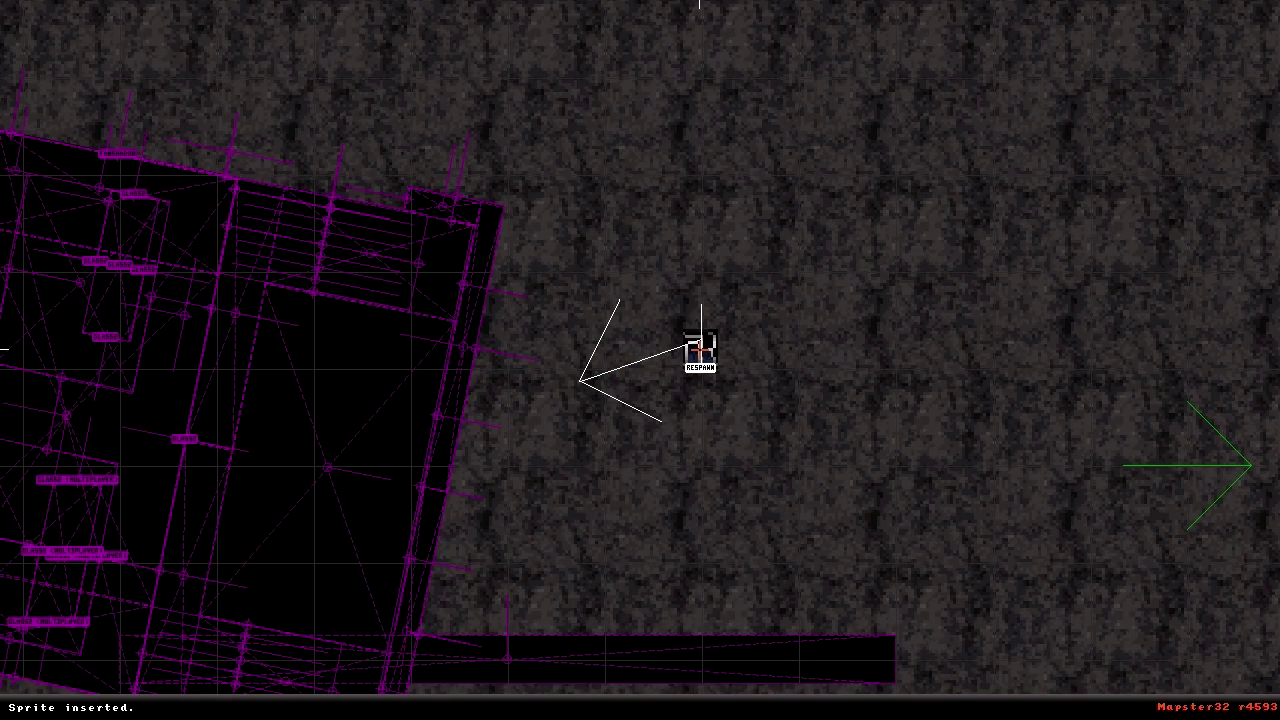
{"action": "type", "text": "tag: 101"}
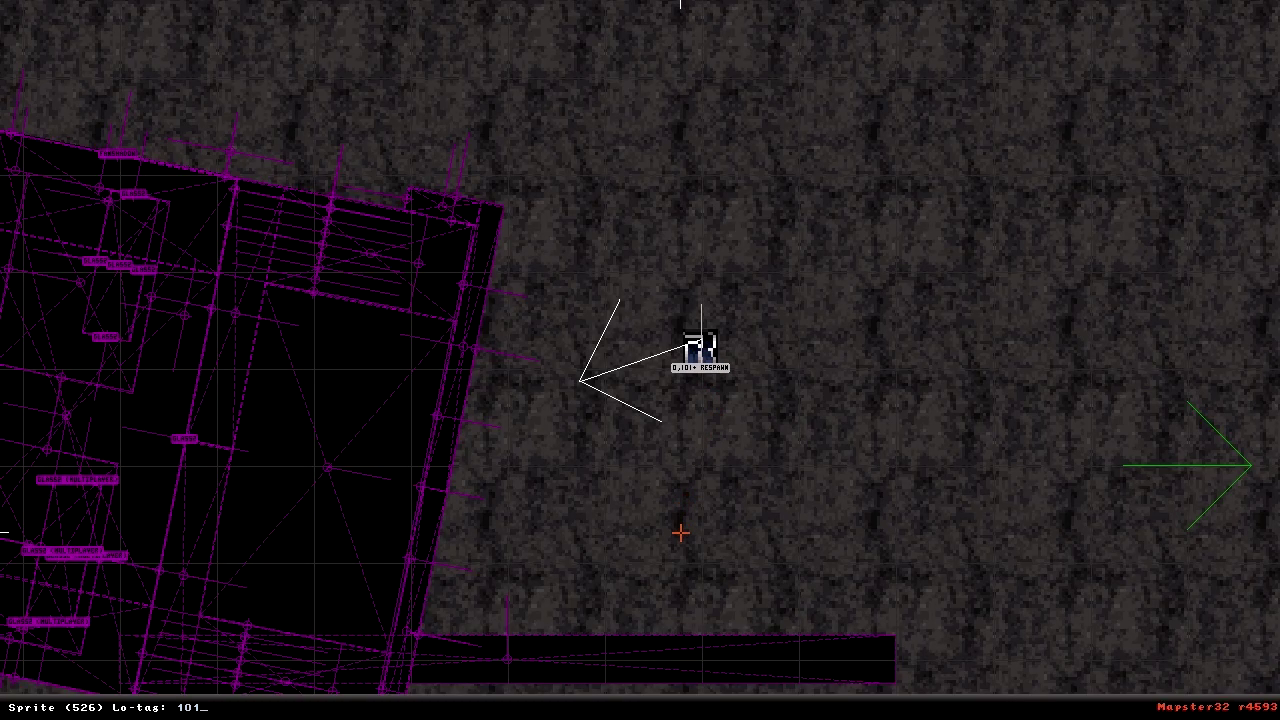
{"action": "key", "text": "Return"}
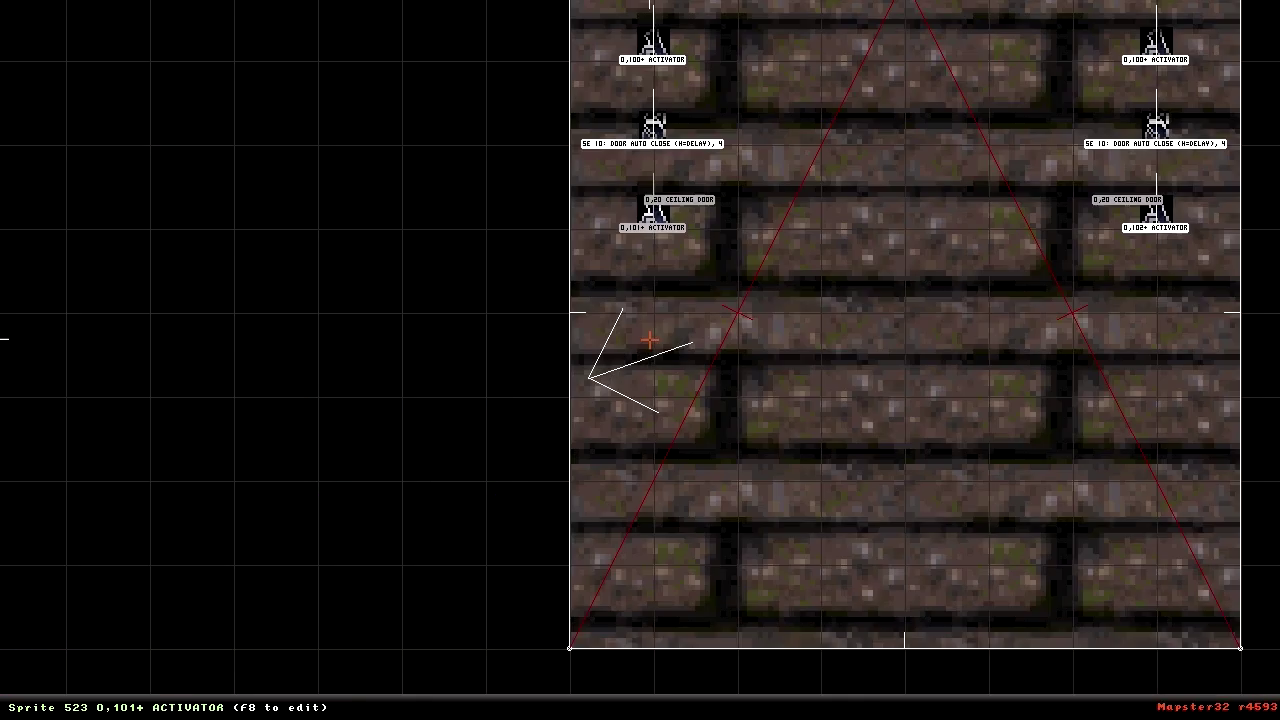
Insert a GPSPEED sprite with lo-tag 1024 below the left triangle's lower activator and duplicate it into the right triangle
{"action": "key", "text": "s"}
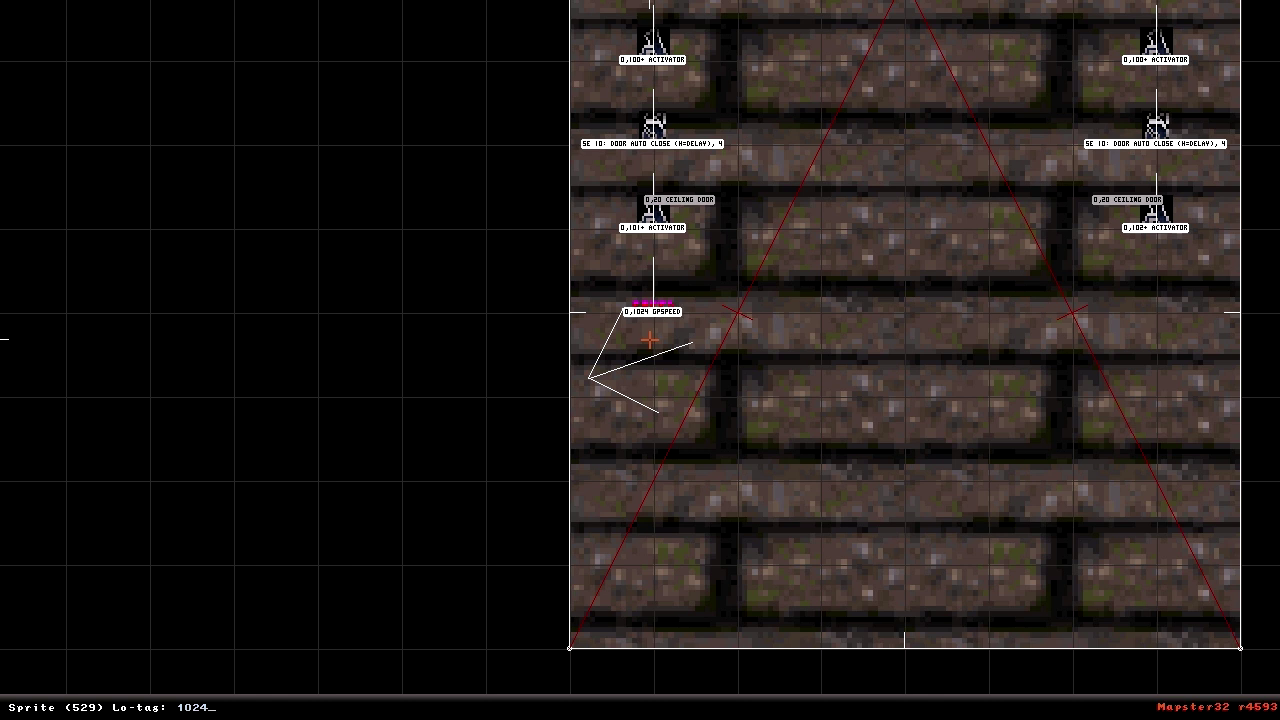
{"action": "key", "text": "Return"}
{"action": "key", "text": "alt+t"}
{"action": "key", "text": "Return"}
{"action": "key", "text": "shift"}
{"action": "key", "text": "Insert"}
{"action": "left_click_drag", "start_coordinate": [647, 311], "coordinate": [1158, 322]}
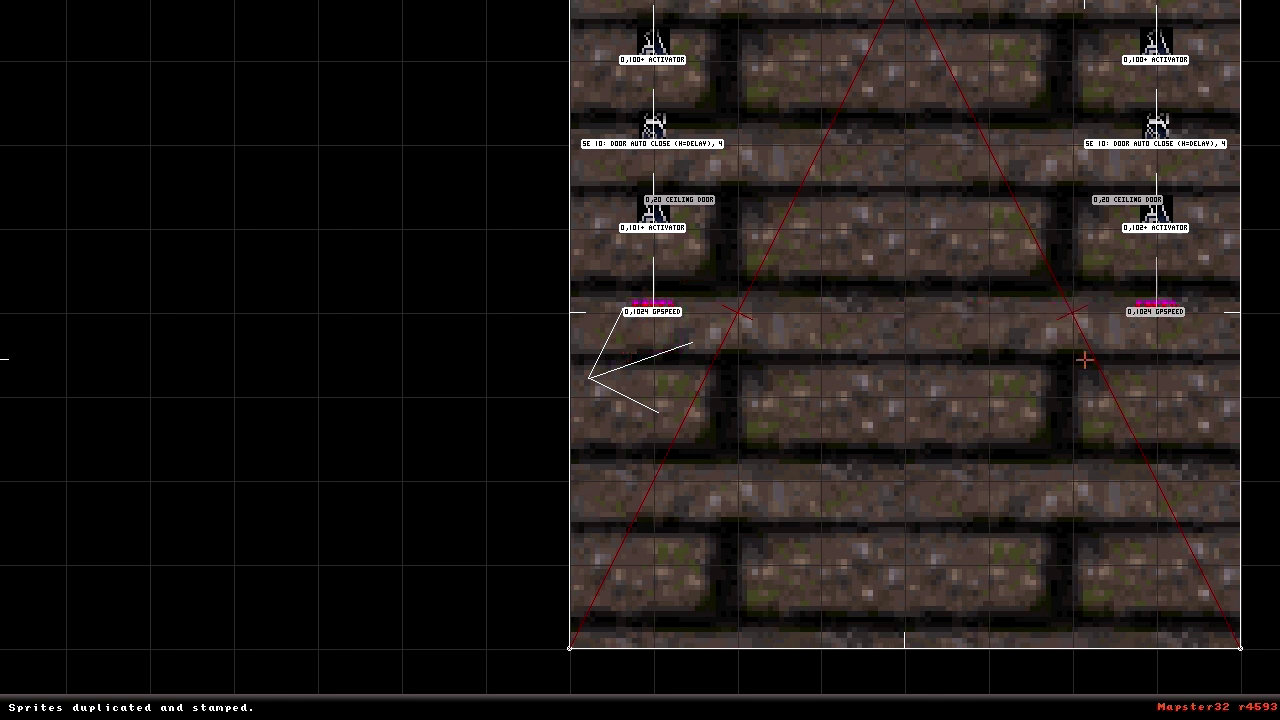
{"action": "key", "text": "Escape"}
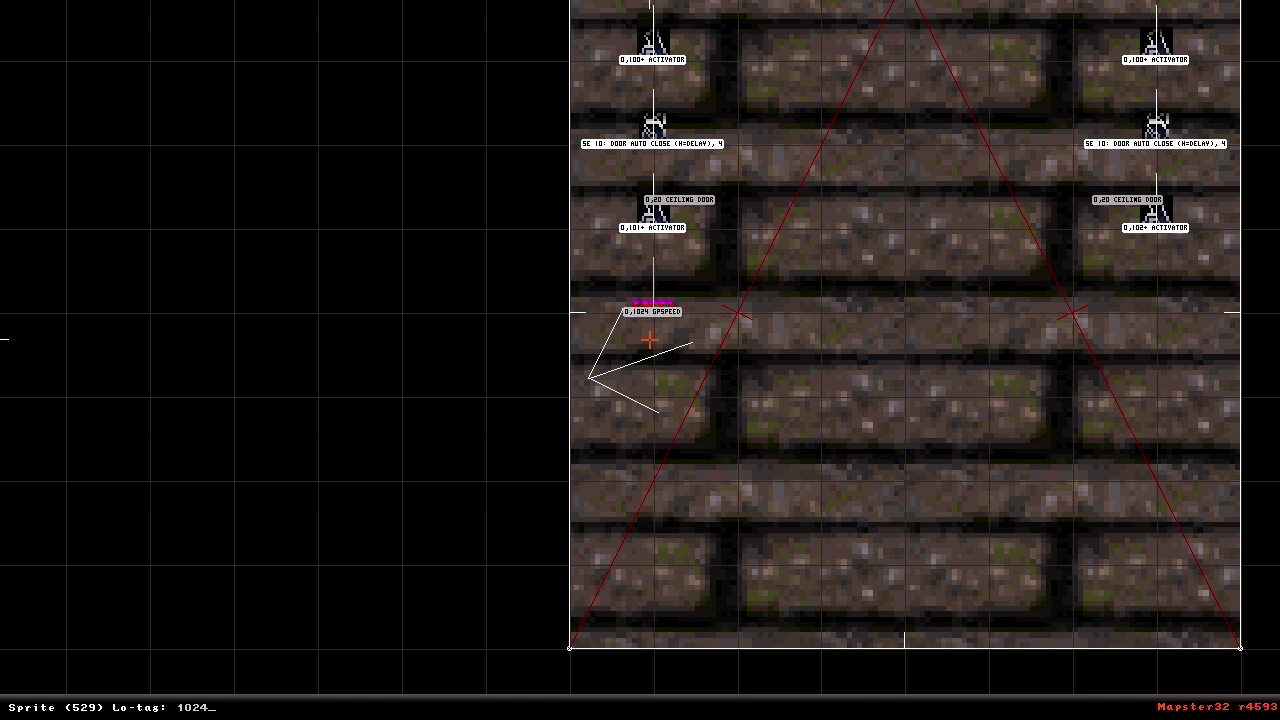
{"action": "key", "text": "Return"}
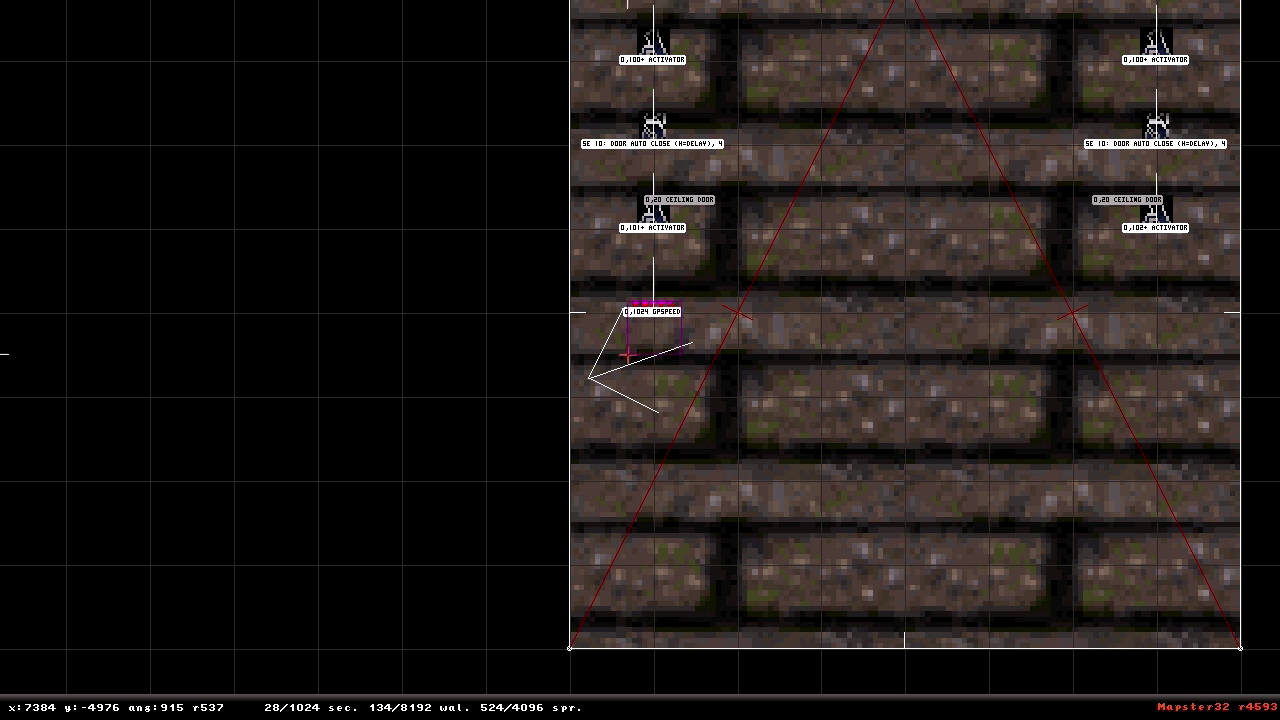
{"action": "key", "text": "alt+t"}
{"action": "key", "text": "Return"}
{"action": "right_click_drag", "start_coordinate": [628, 354], "coordinate": [628, 354]}
{"action": "key", "text": "Insert"}
{"action": "left_click_drag", "start_coordinate": [653, 318], "coordinate": [1184, 327]}
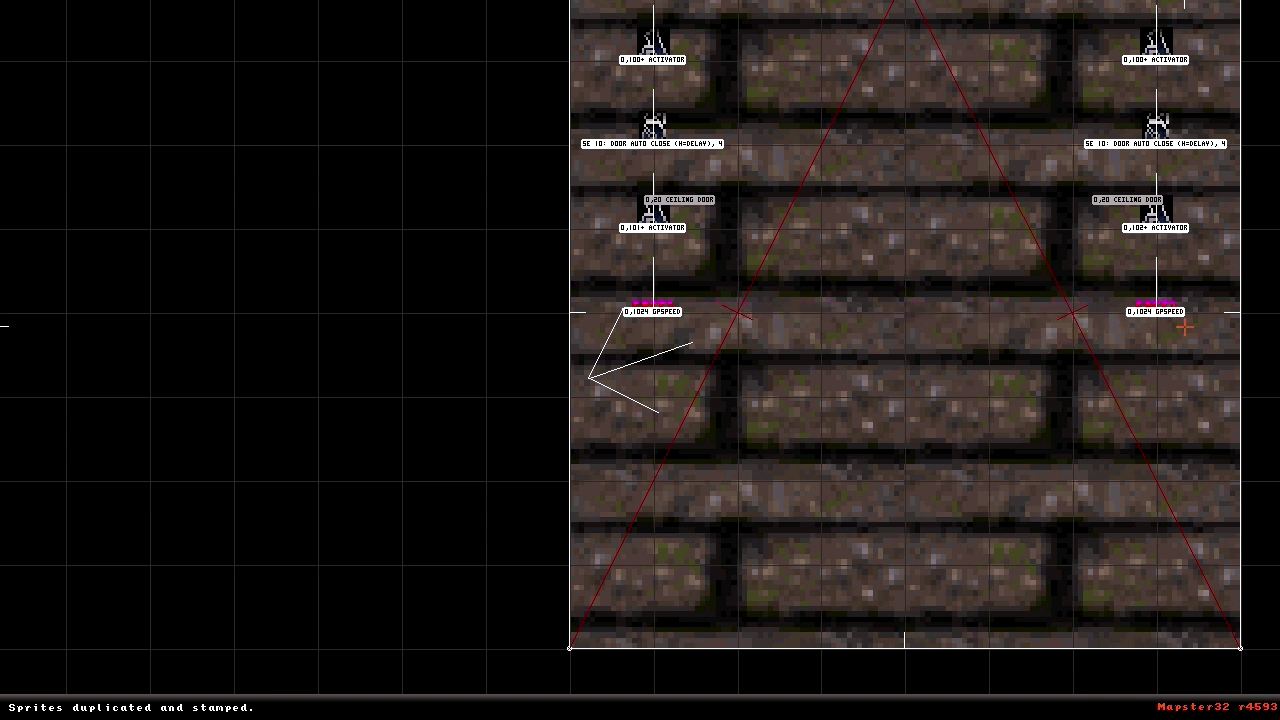
Confirm lo-tag 101 on the respawn beside the truck and add a second respawn below it with lo-tag 102
{"action": "key", "text": "s"}
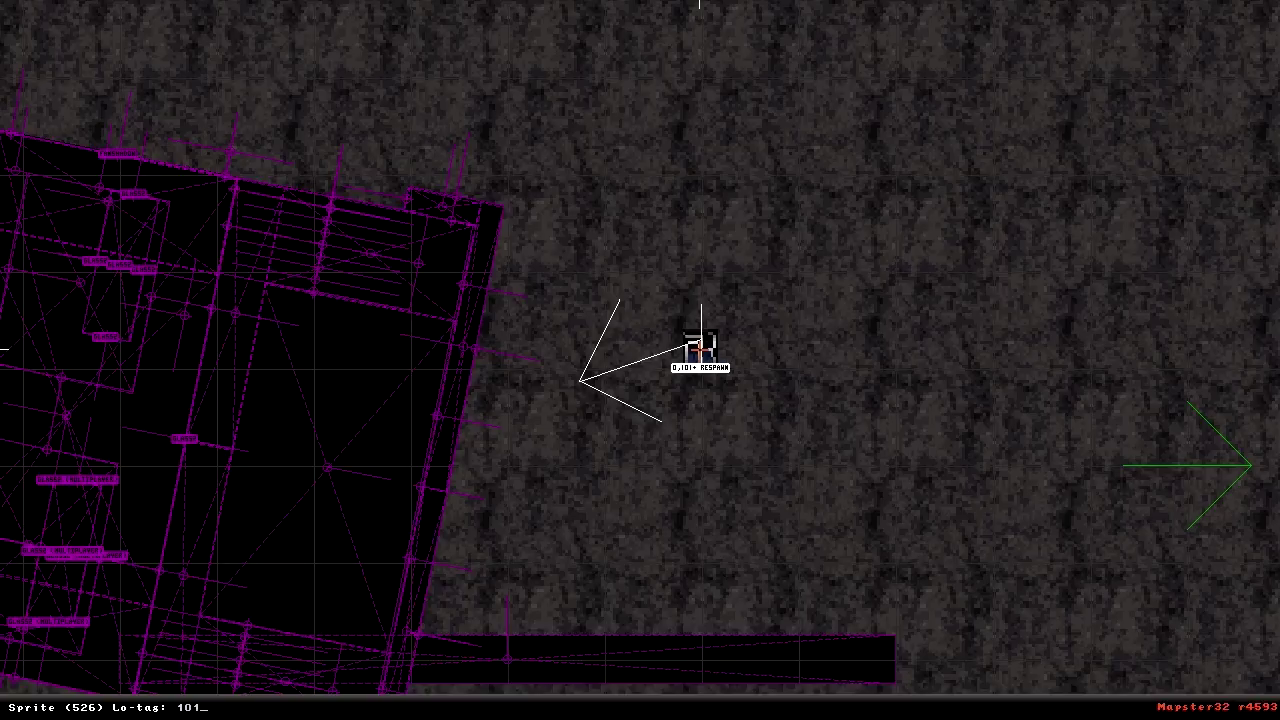
{"action": "type", "text": "101"}
{"action": "key", "text": "Return"}
{"action": "key", "text": "s"}
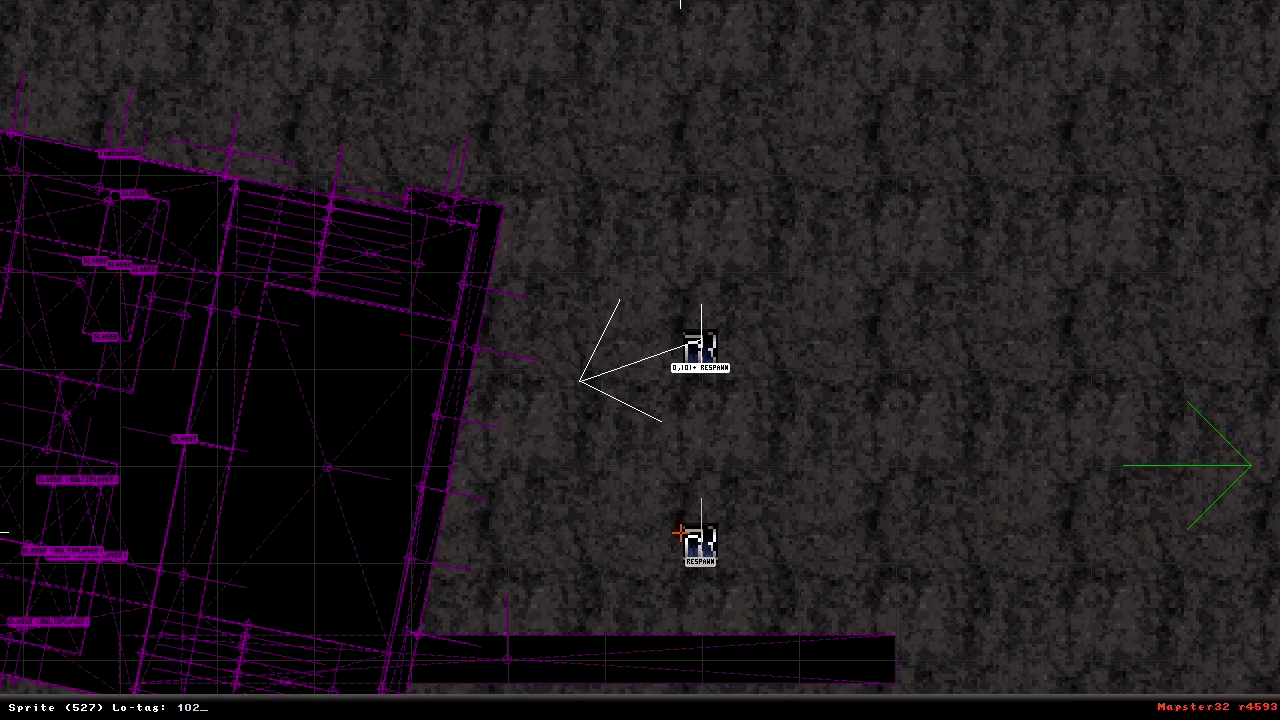
{"action": "key", "text": "Return"}
{"action": "scroll", "coordinate": [680, 533], "scroll_direction": "up", "scroll_amount": 3}
{"action": "scroll", "coordinate": [608, 354], "scroll_direction": "down", "scroll_amount": 2}
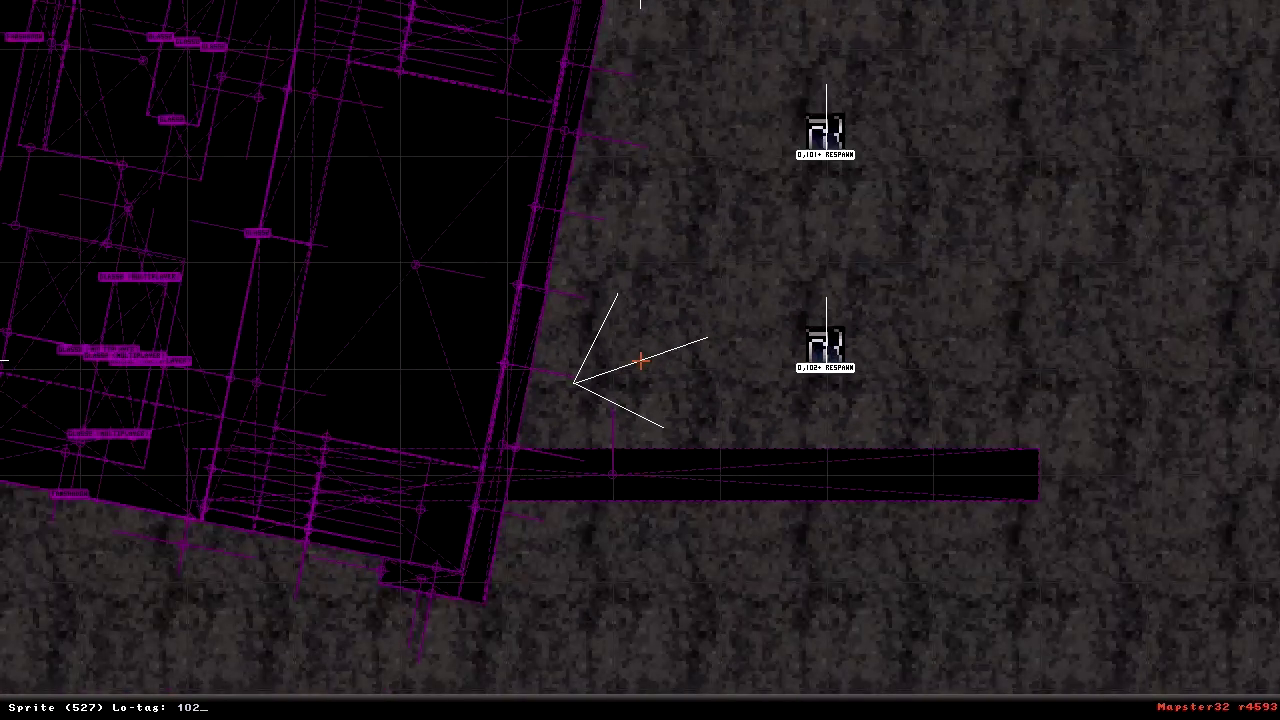
{"action": "key", "text": "Return"}
Move the lo-tag 102 respawn into the truck's lower beacon on the map and the lo-tag 101 respawn into the upper one
{"action": "key", "text": "l"}
{"action": "left_click_drag", "start_coordinate": [826, 345], "coordinate": [826, 333]}
{"action": "scroll", "coordinate": [826, 340], "scroll_direction": "up", "scroll_amount": 4}
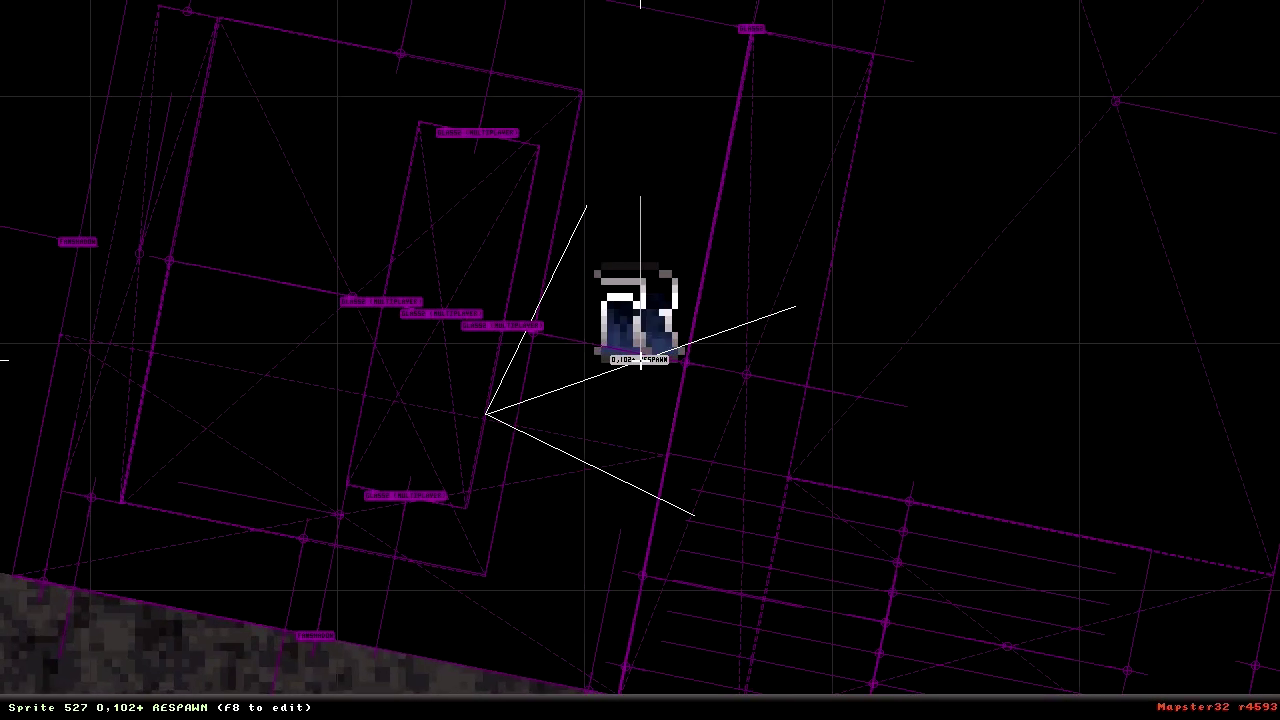
{"action": "left_click_drag", "start_coordinate": [640, 360], "coordinate": [437, 314]}
{"action": "scroll", "coordinate": [437, 314], "scroll_direction": "down", "scroll_amount": 4}
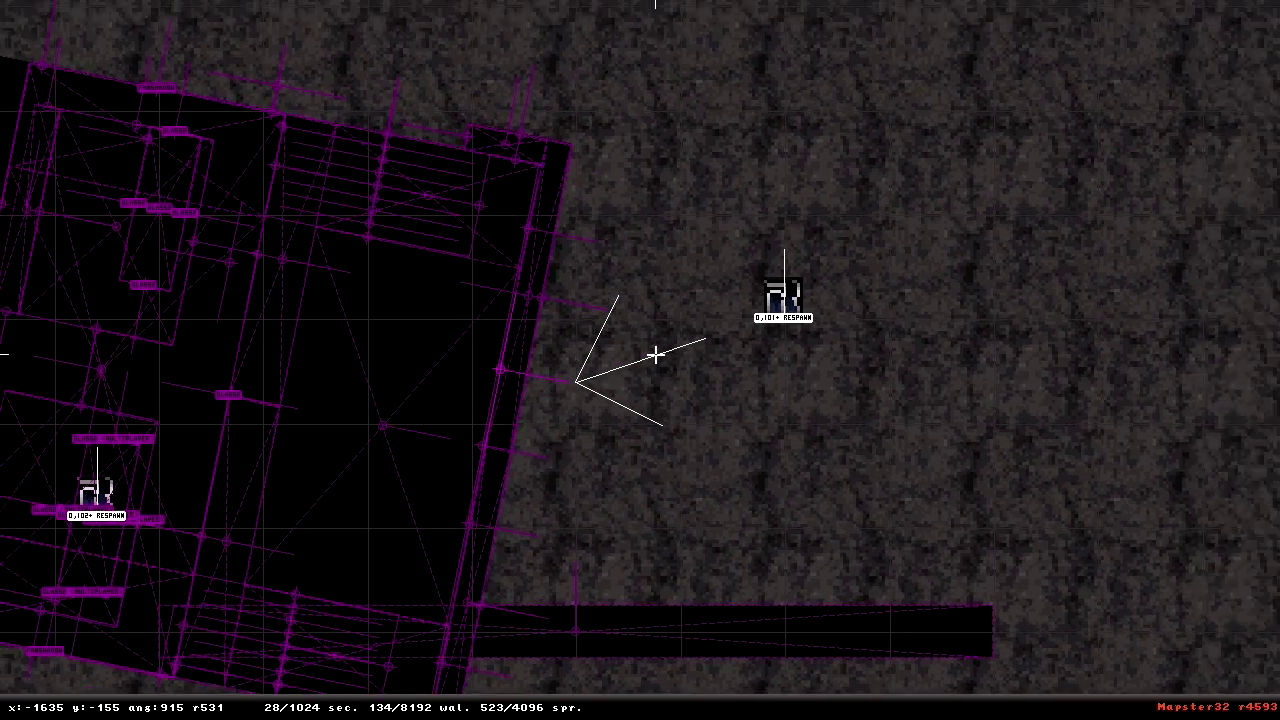
{"action": "scroll", "coordinate": [531, 337], "scroll_direction": "up", "scroll_amount": 5}
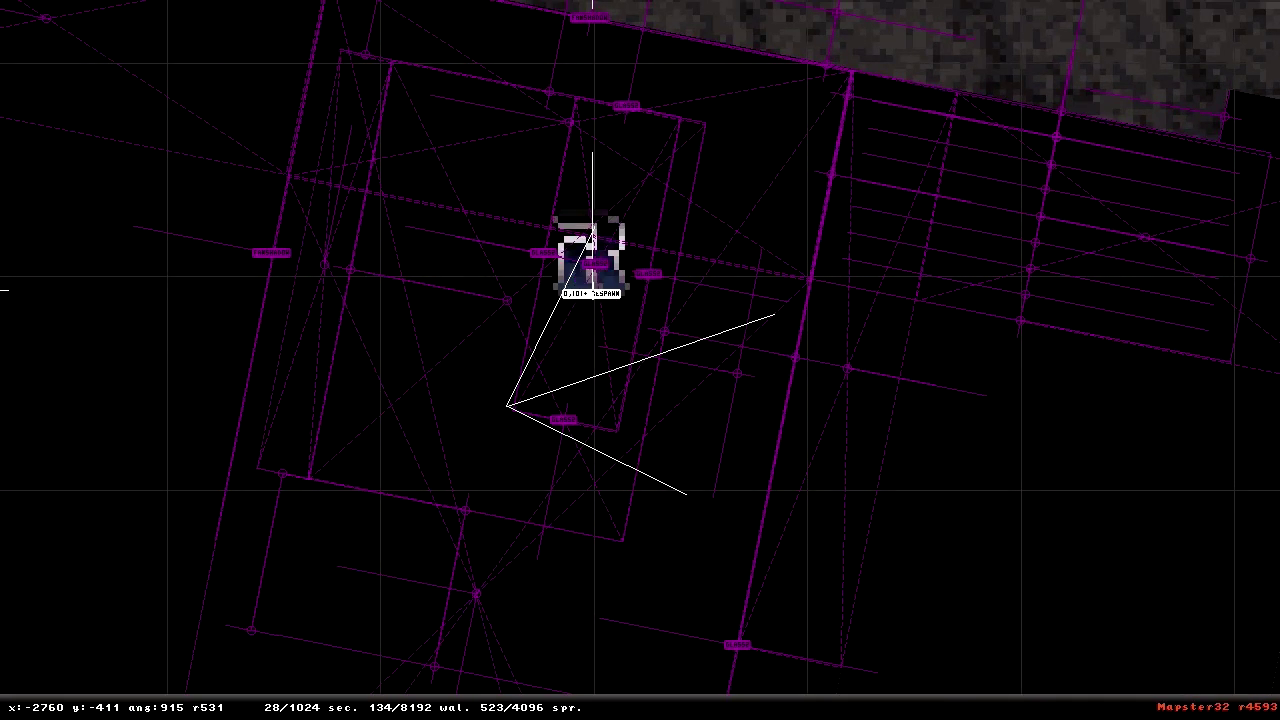
{"action": "left_click_drag", "start_coordinate": [598, 261], "coordinate": [595, 264]}
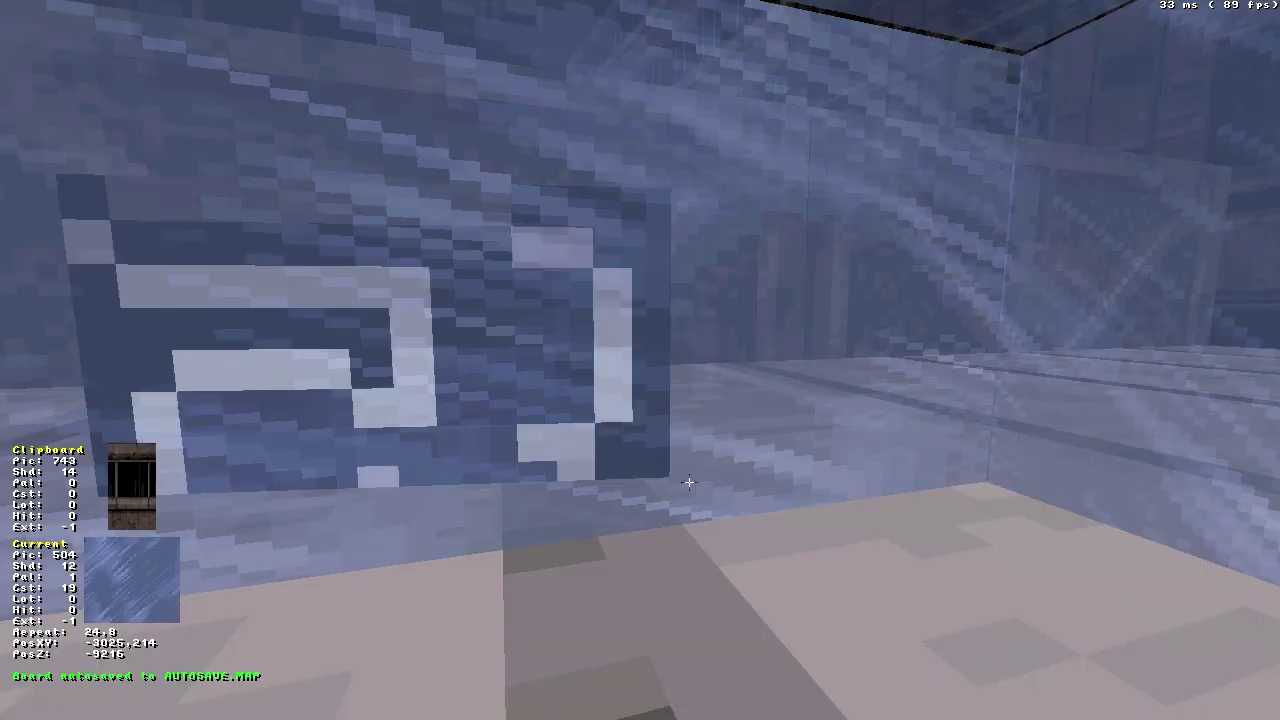
Adjust the position of the lo-tag 101 respawn inside the red beacon in the 3D view
{"action": "middle_click_drag", "start_coordinate": [688, 483], "coordinate": [691, 484]}
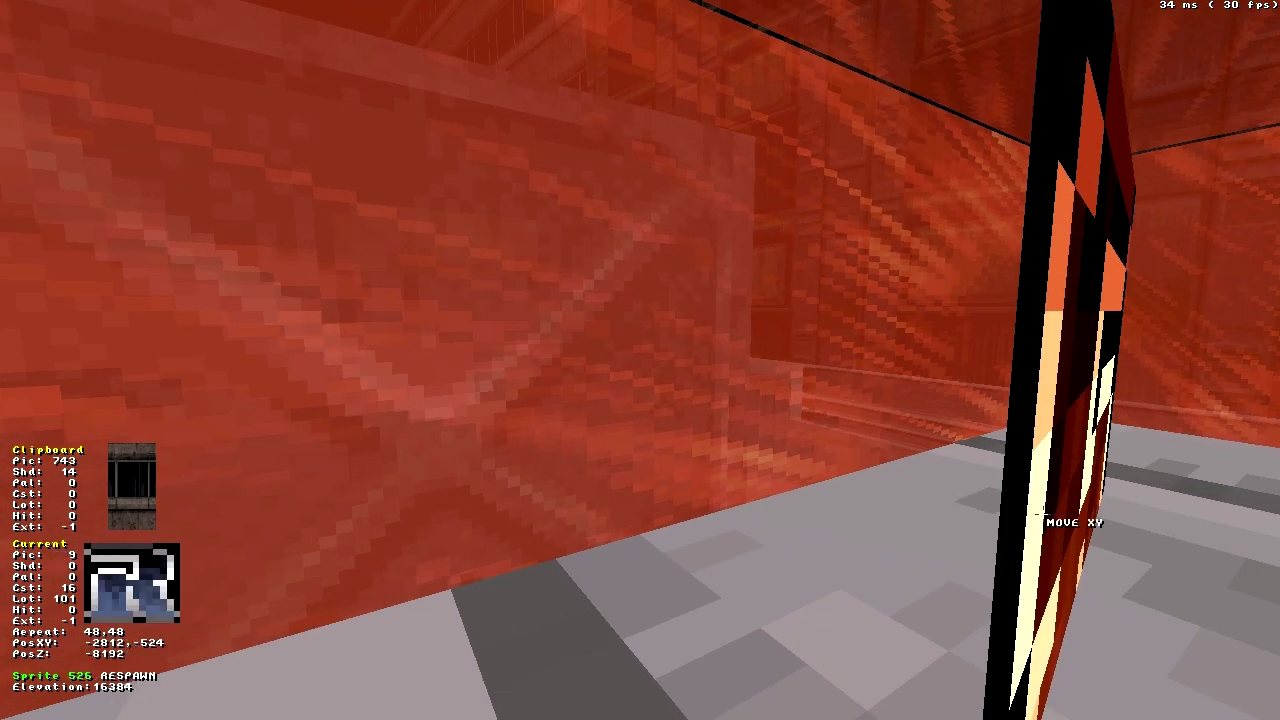
{"action": "left_click_drag", "start_coordinate": [1043, 514], "coordinate": [1043, 514], "text": "shift"}
{"action": "key", "text": "Down"}
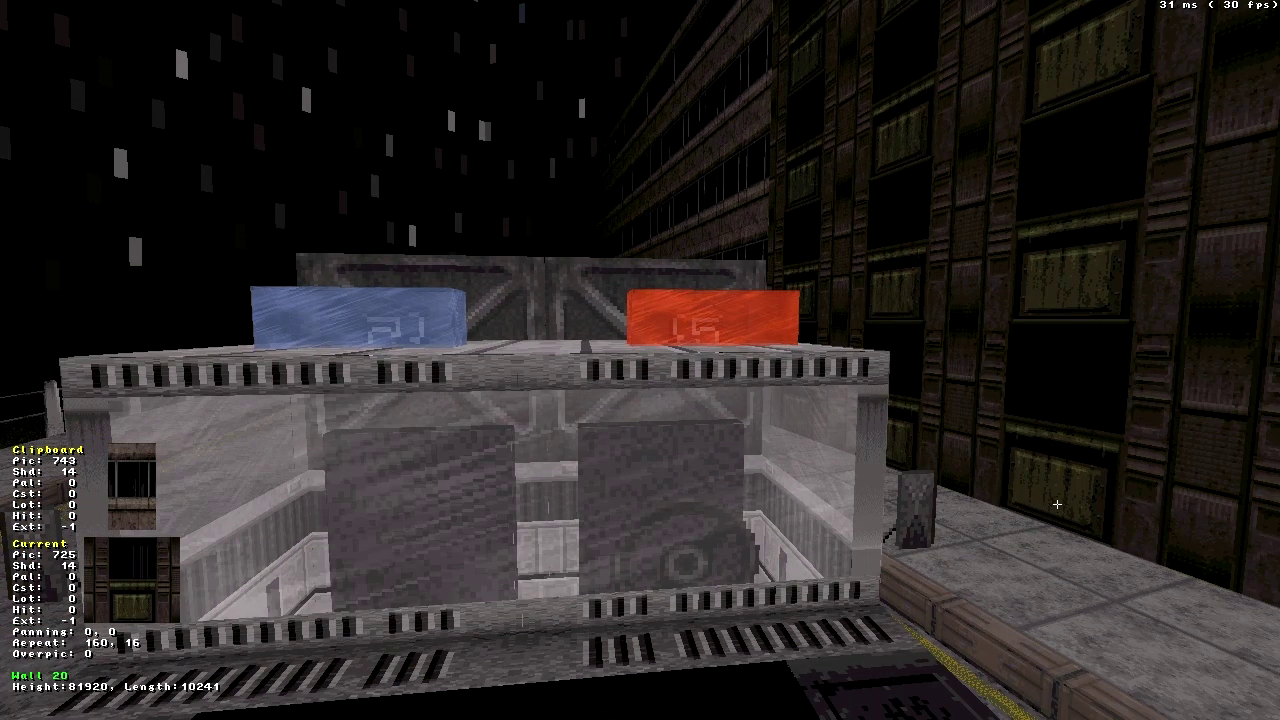
Set the floor palookup number of the sector holding the lo-tag 101 respawn to 2 and check the beacons in game
{"action": "key", "text": "KP_Enter"}
{"action": "key", "text": "F7"}
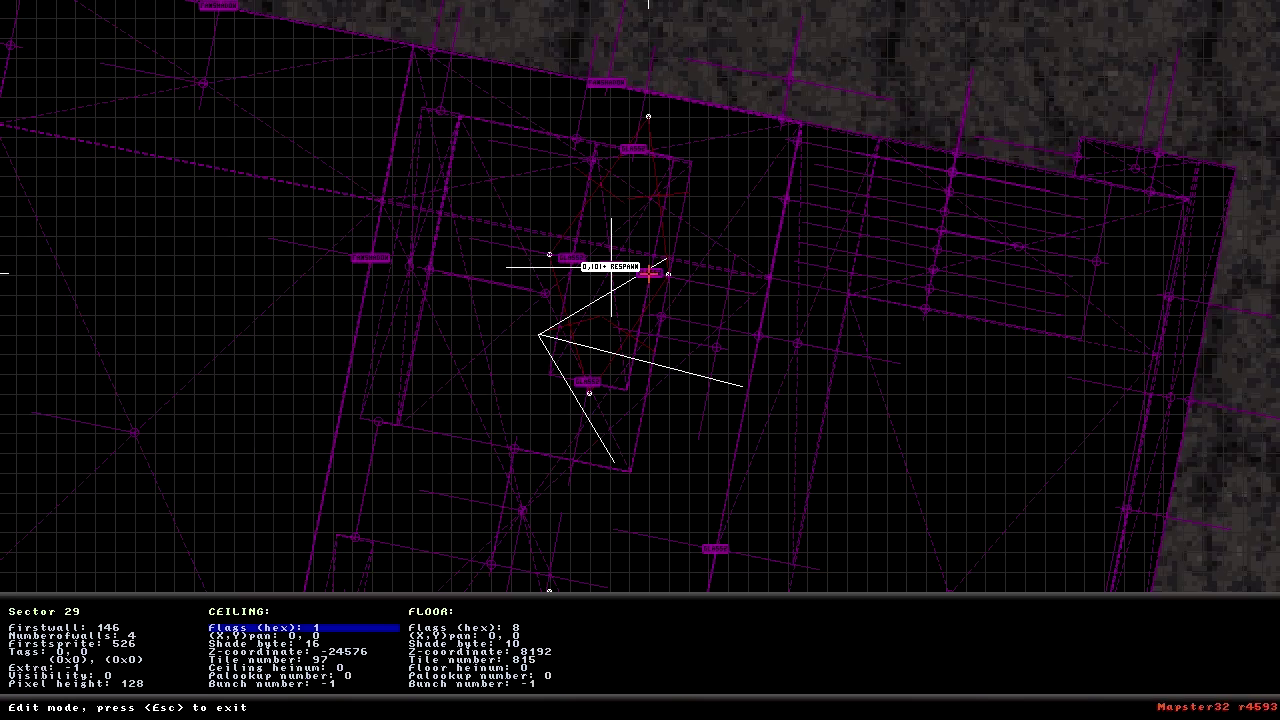
{"action": "key", "text": "Down"}
{"action": "key", "text": "Down"}
{"action": "key", "text": "Down"}
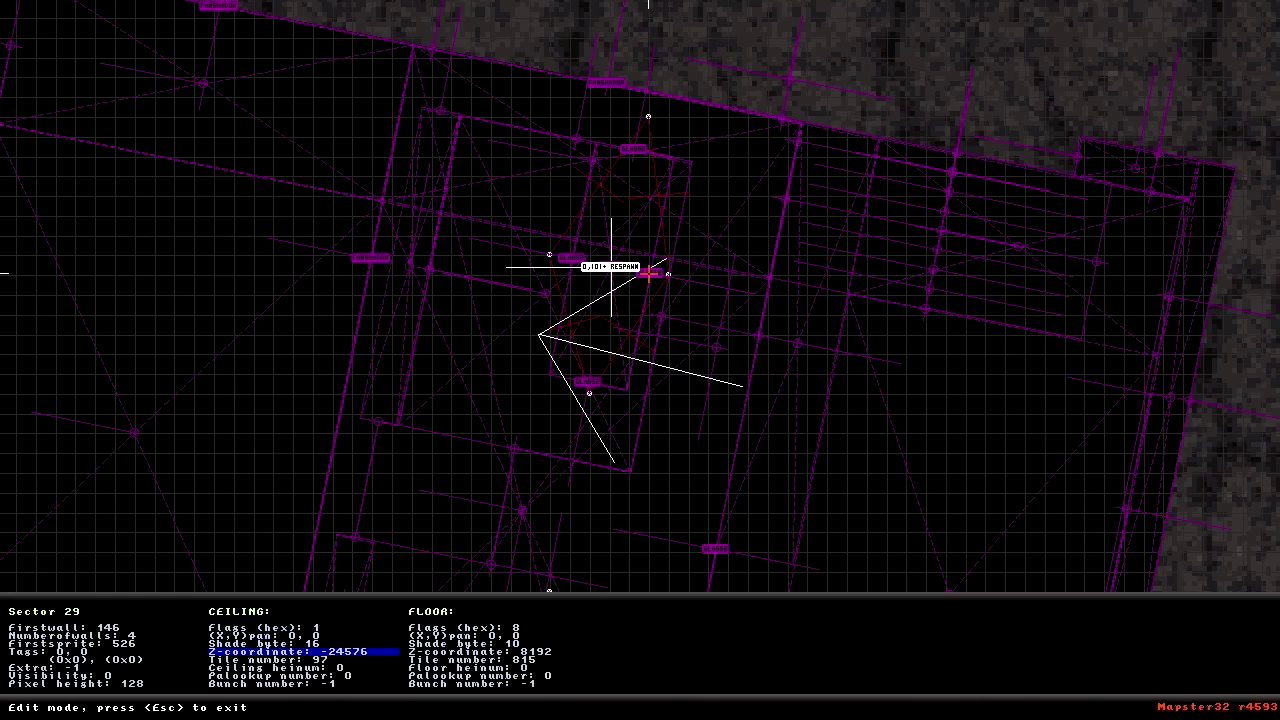
{"action": "key", "text": "Right"}
{"action": "key", "text": "Up"}
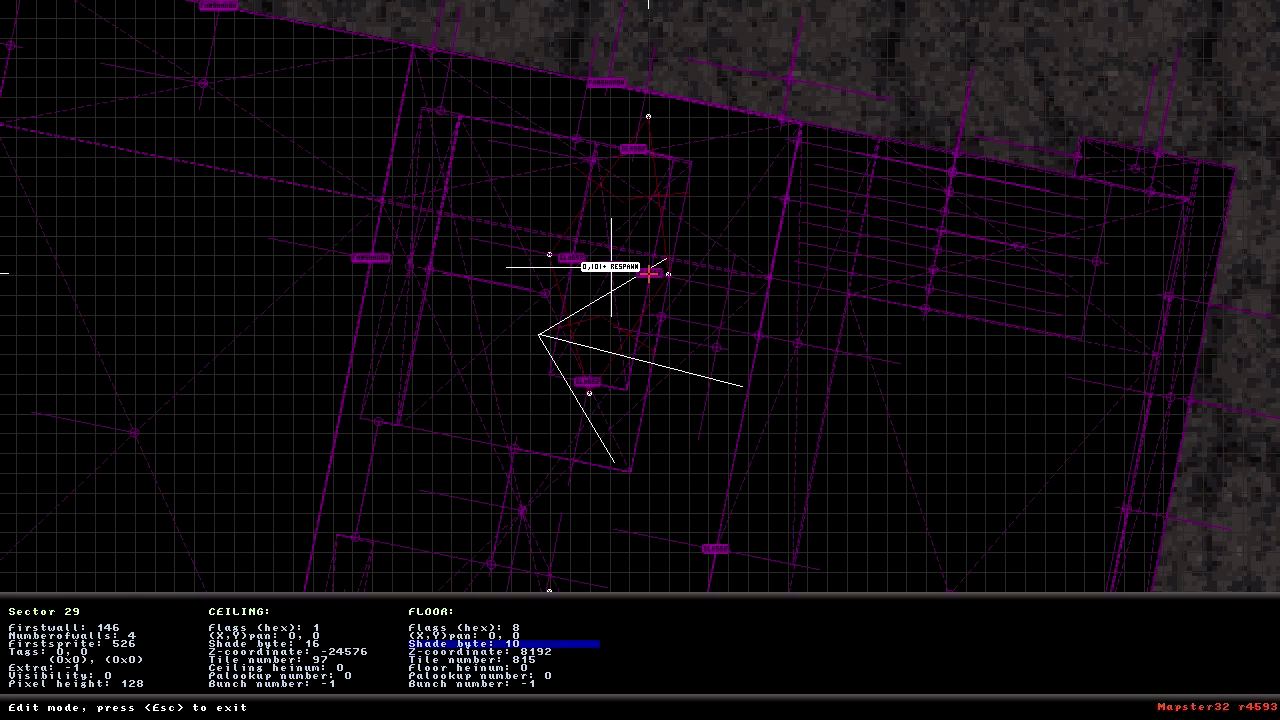
{"action": "key", "text": "Down"}
{"action": "key", "text": "Down"}
{"action": "key", "text": "Down"}
{"action": "key", "text": "Down"}
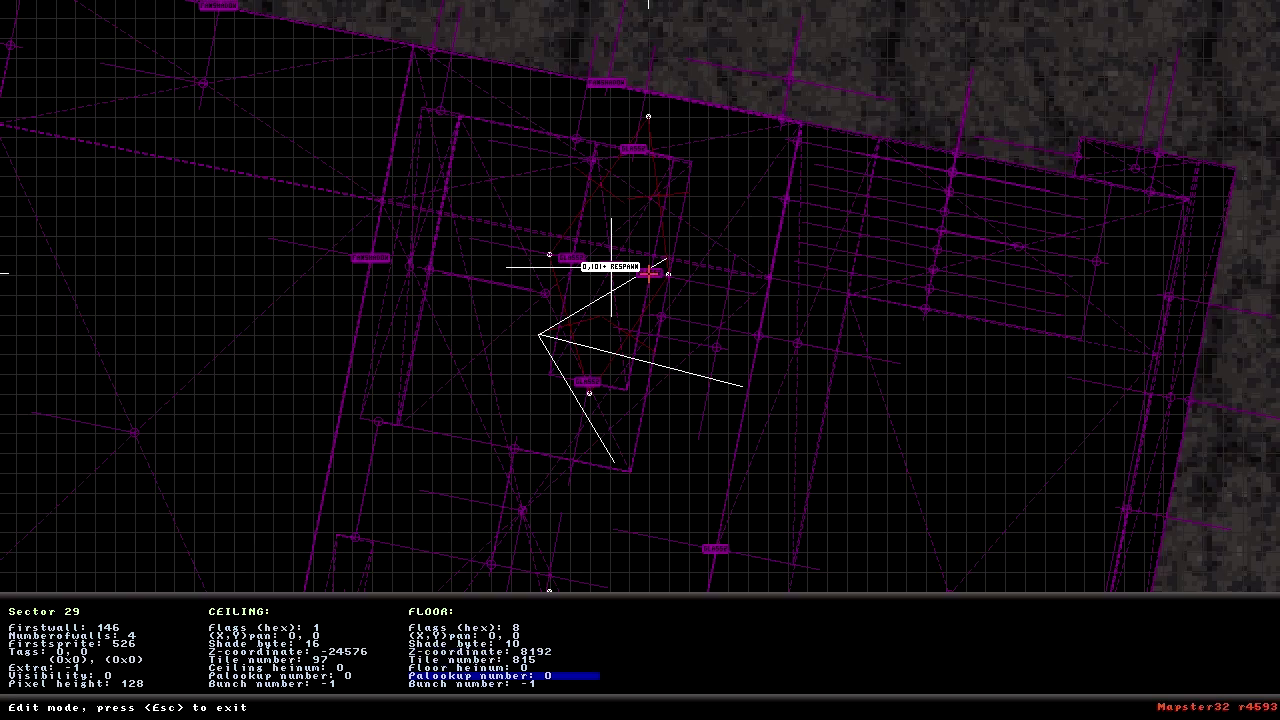
{"action": "key", "text": "Return"}
{"action": "type", "text": "2"}
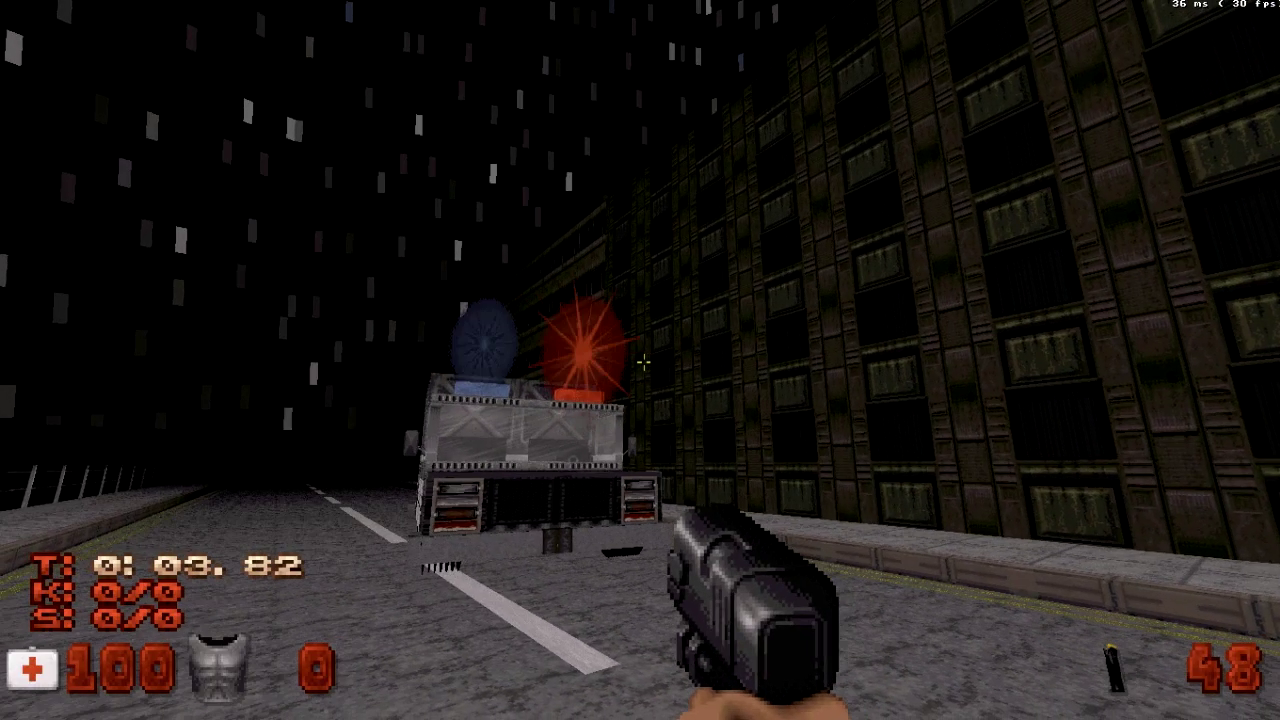
{"action": "key", "text": "w"}
{"action": "key", "text": "d"}
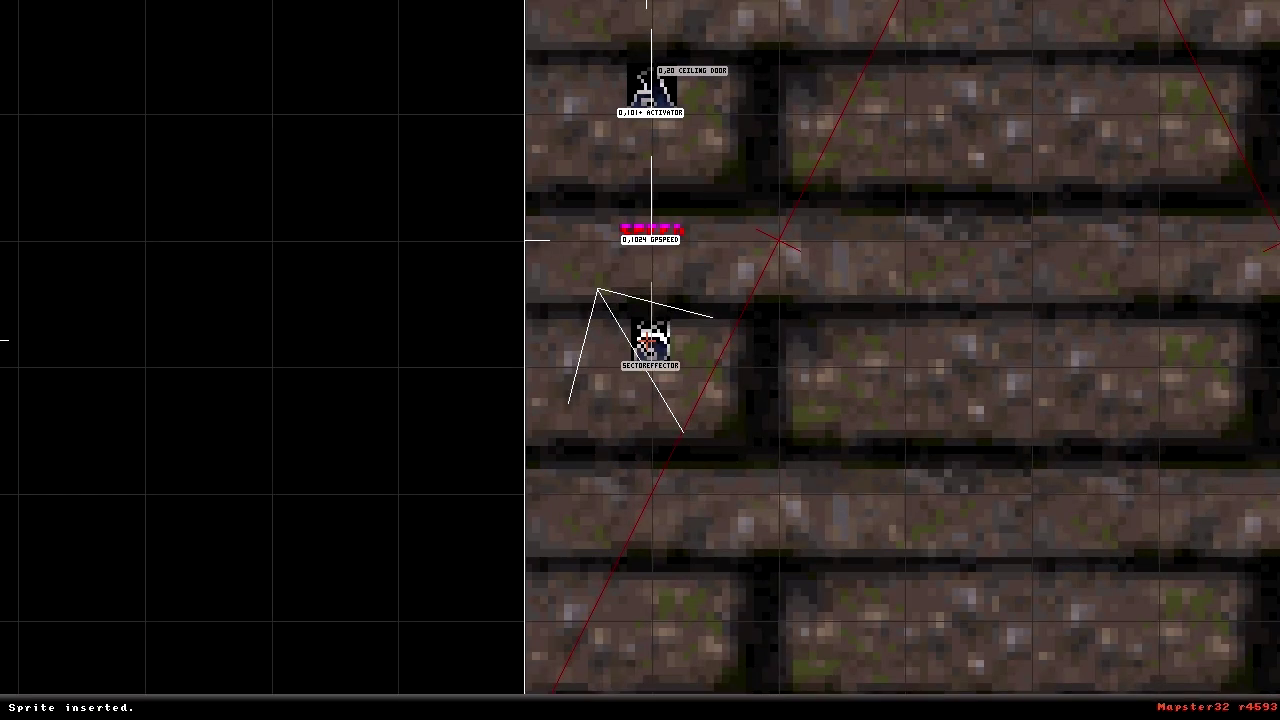
Give the sector effector below the left GPSPEED lo-tag 8 and hi-tag 103, and duplicate it toward the right triangle
{"action": "key", "text": "t"}
{"action": "key", "text": "Return"}
{"action": "key", "text": "alt+h"}
{"action": "type", "text": "103"}
{"action": "key", "text": "Return"}
{"action": "key", "text": "h"}
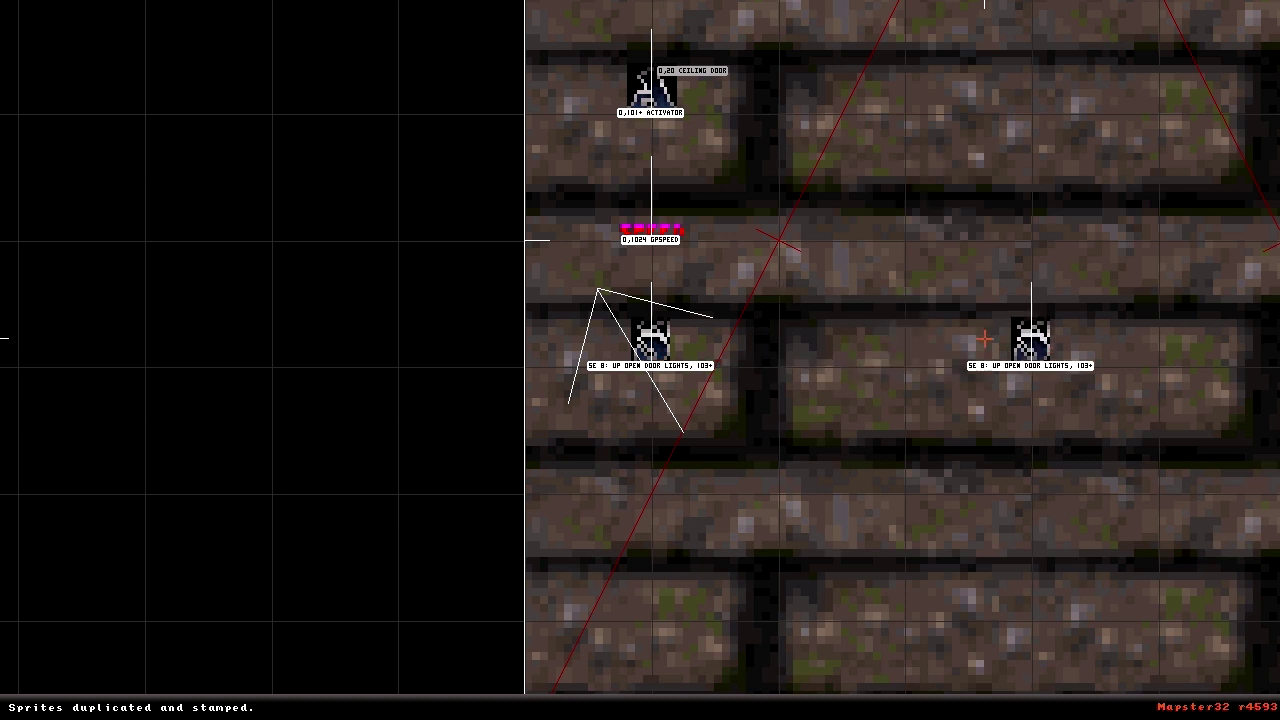
{"action": "left_click_drag", "start_coordinate": [748, 357], "coordinate": [640, 360]}
{"action": "right_click_drag", "start_coordinate": [748, 357], "coordinate": [640, 360]}
{"action": "left_click_drag", "start_coordinate": [640, 360], "coordinate": [860, 362]}
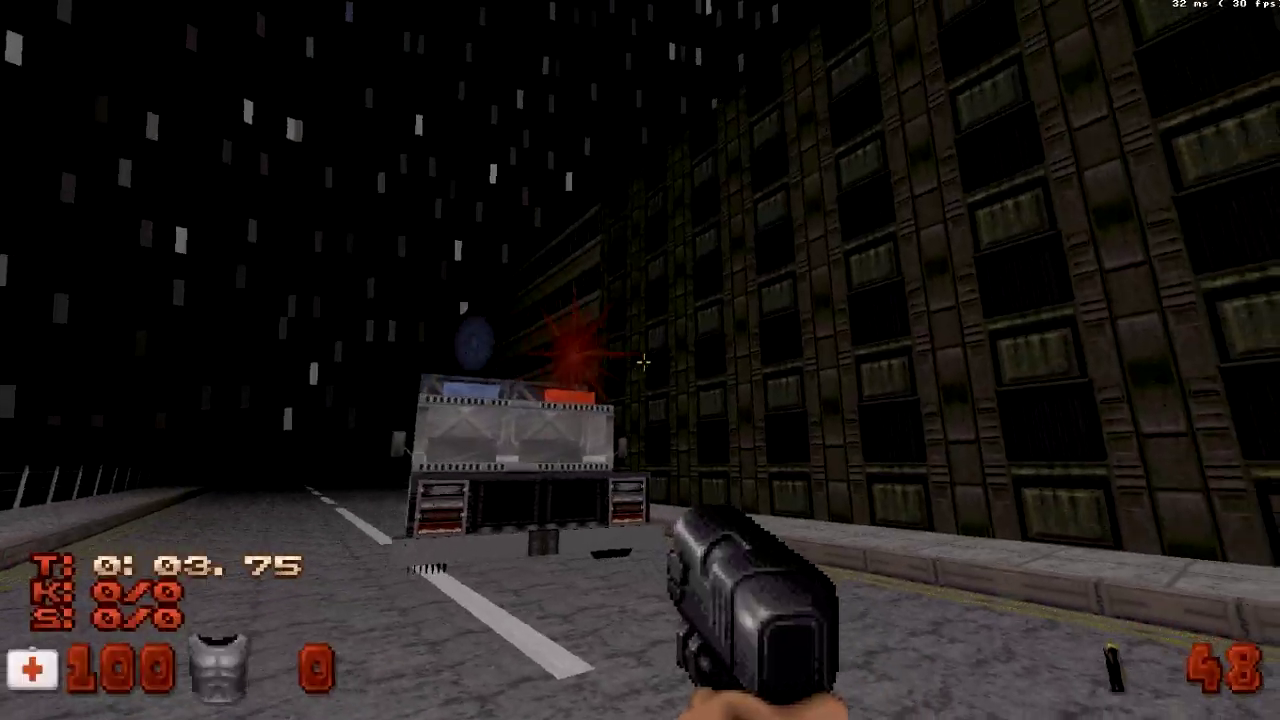
Play-test the map, circling the truck and viewing it from its roof to examine the flashing red and blue beacons
{"action": "key", "text": "Up"}
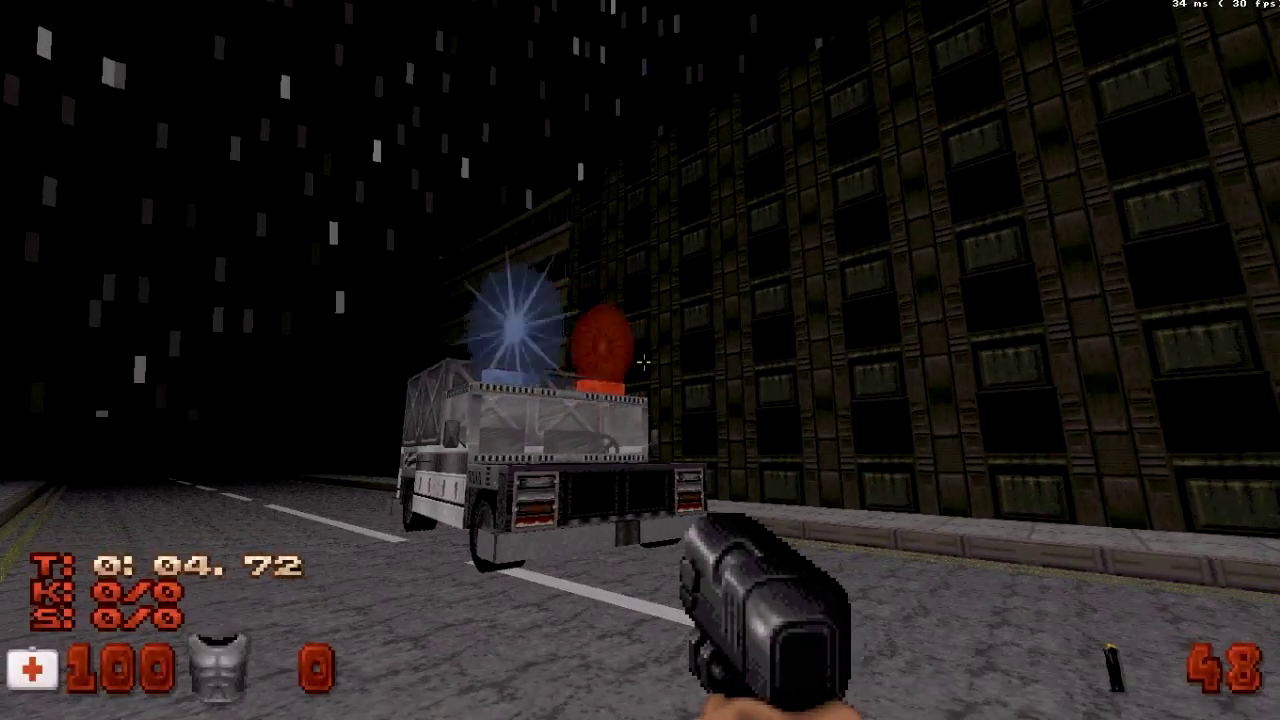
{"action": "key", "text": "Down"}
{"action": "key", "text": "Left"}
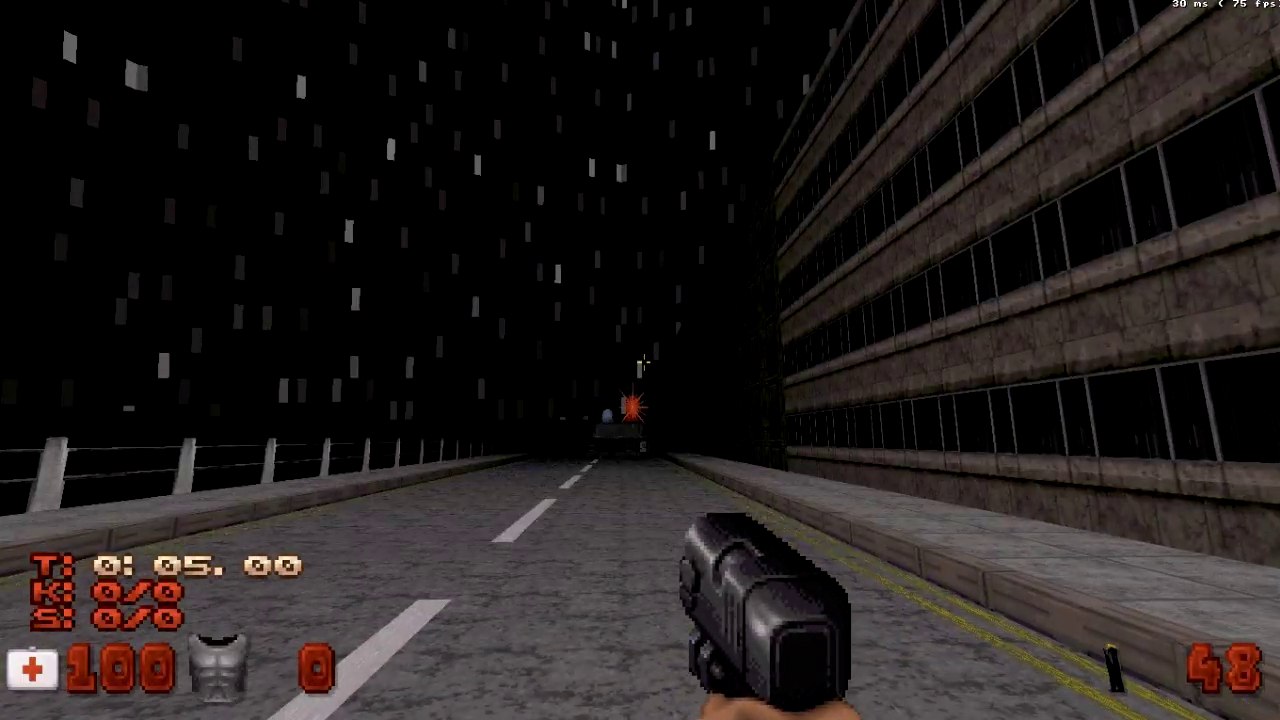
{"action": "key", "text": "w"}
{"action": "key", "text": "a"}
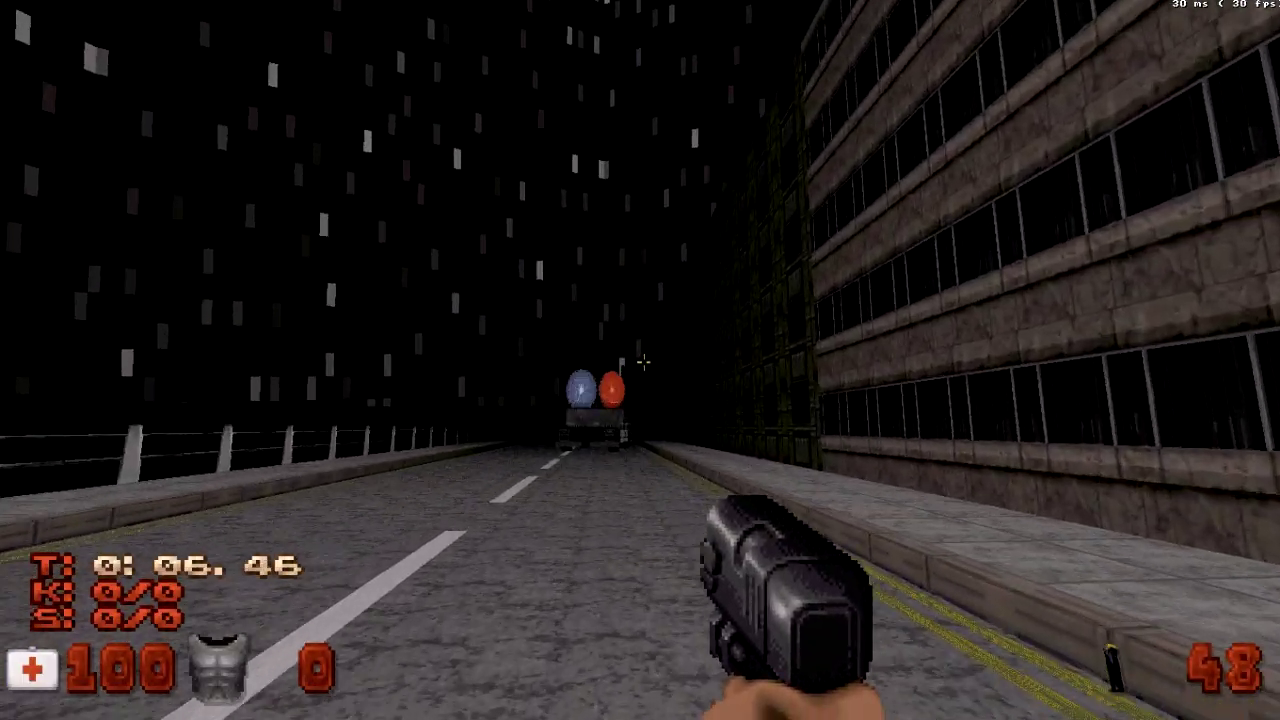
{"action": "key", "text": "w"}
{"action": "key", "text": "a"}
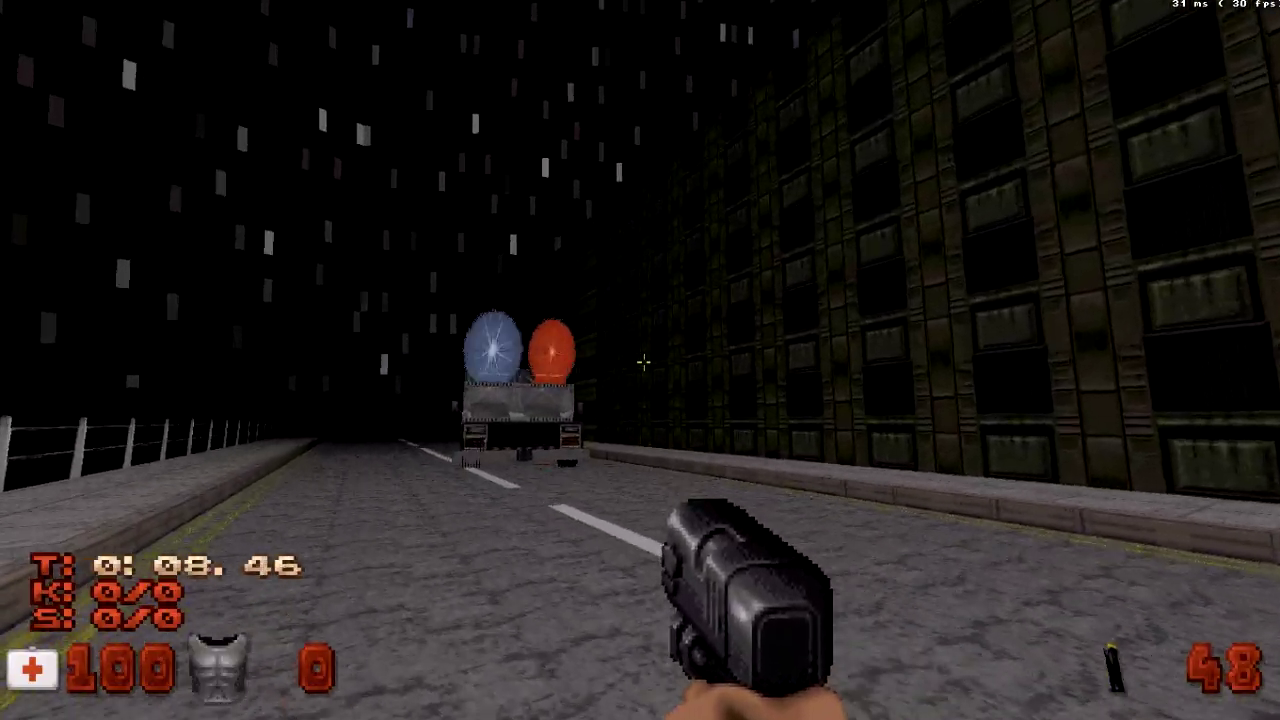
{"action": "key", "text": "w"}
{"action": "key", "text": "a"}
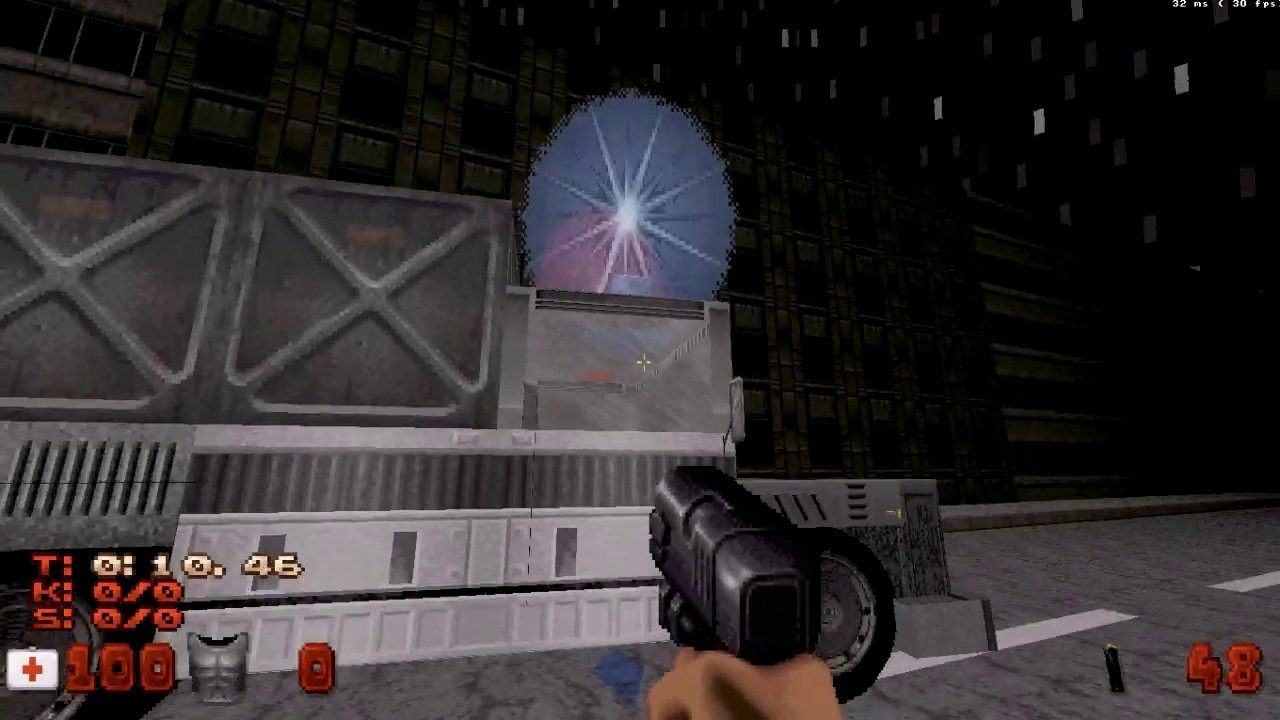
{"action": "key", "text": "s"}
{"action": "key", "text": "a"}
{"action": "key", "text": "w"}
{"action": "key", "text": "w"}
{"action": "key", "text": "a"}
{"action": "key", "text": "s"}
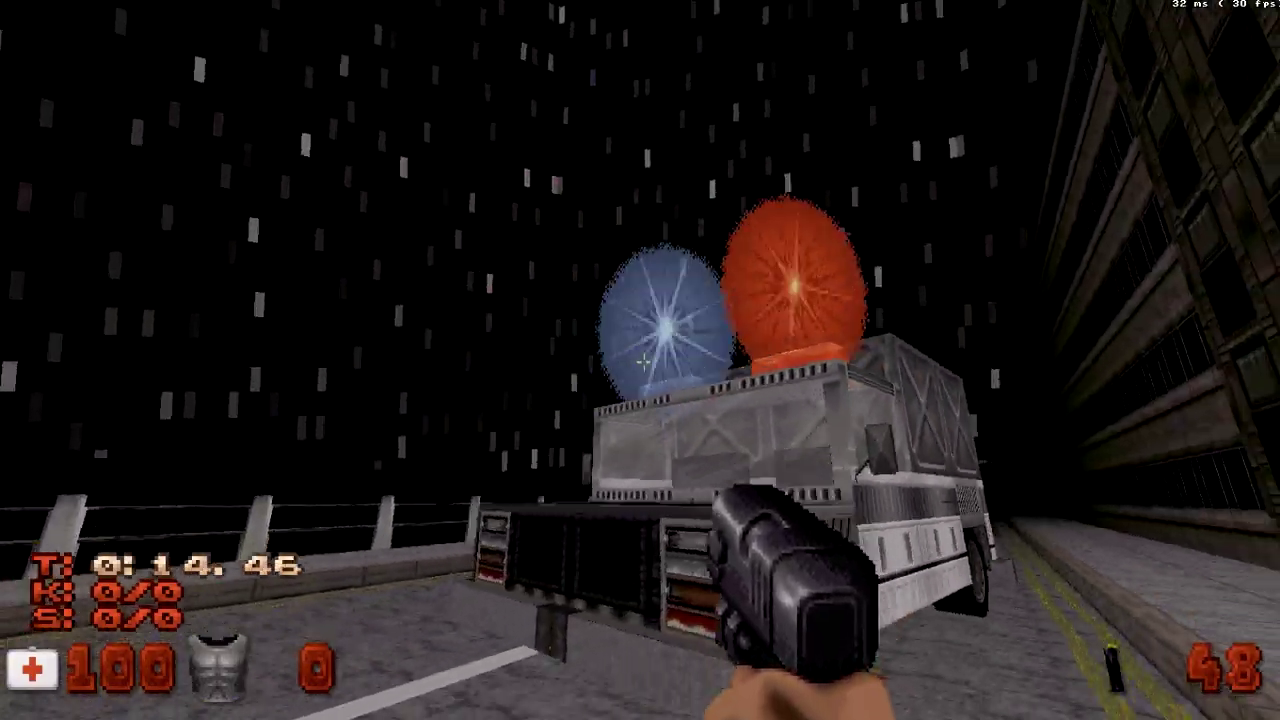
{"action": "key", "text": "Down"}
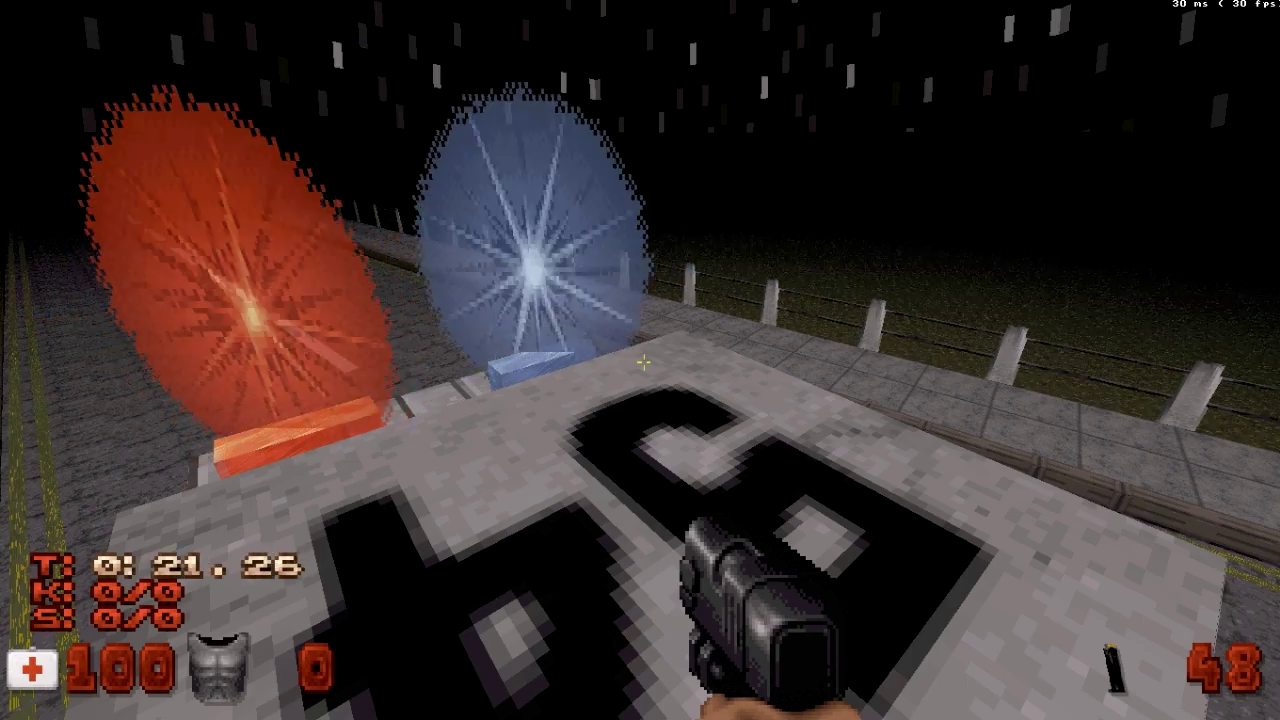
{"action": "key", "text": "Down"}
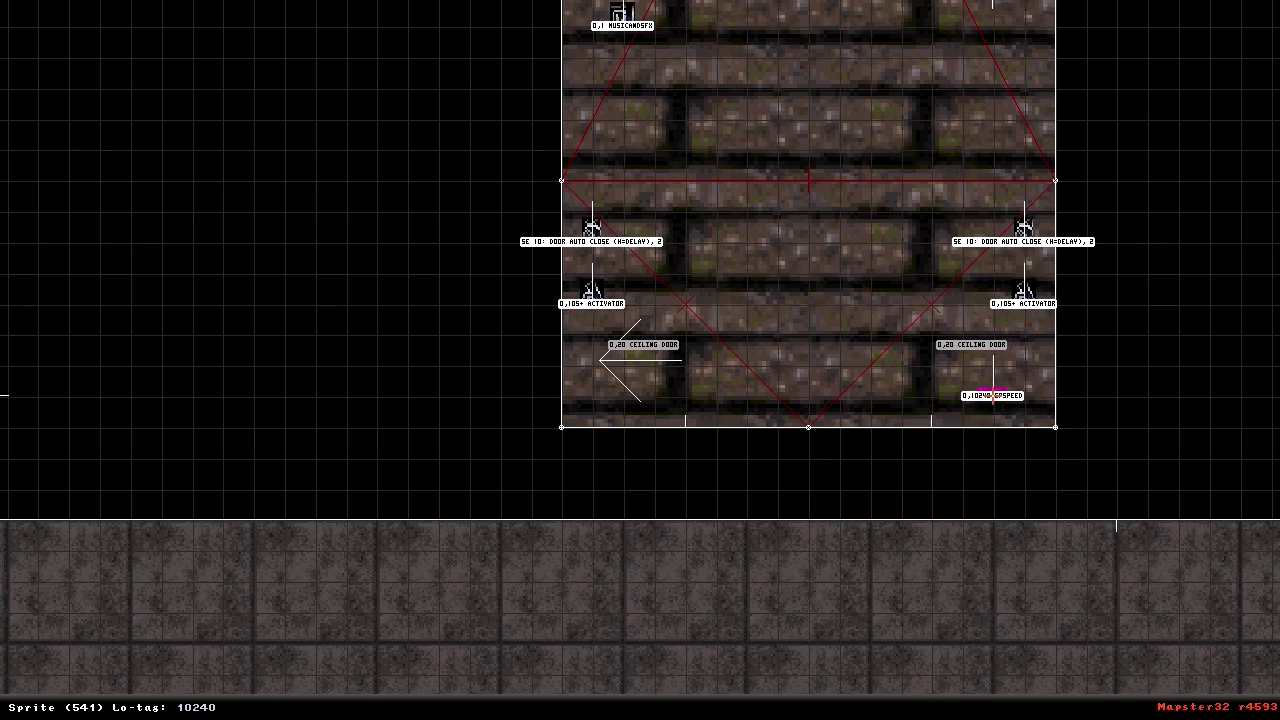
Duplicate the lo-tag 10240 GPSPEED into the lower left triangle and insert a MUSICANDSFX sprite with lo-tag 43 above it
{"action": "left_click_drag", "start_coordinate": [975, 393], "coordinate": [622, 390]}
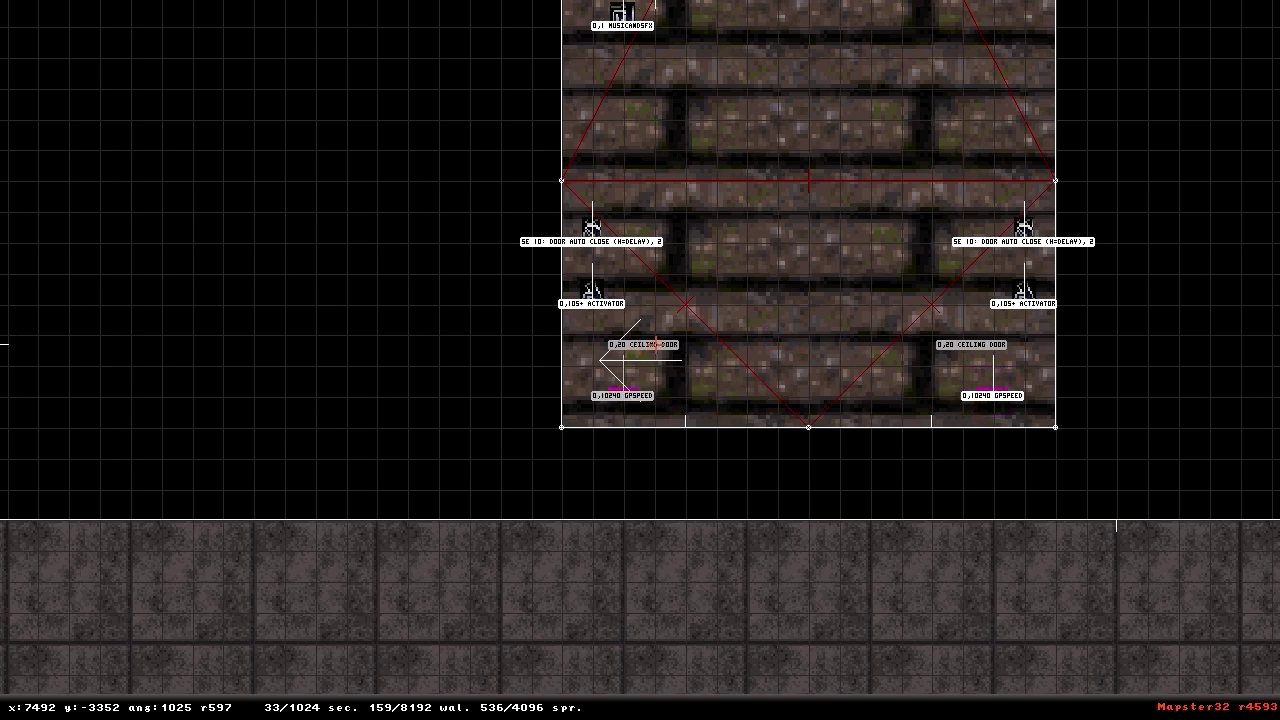
{"action": "key", "text": "s"}
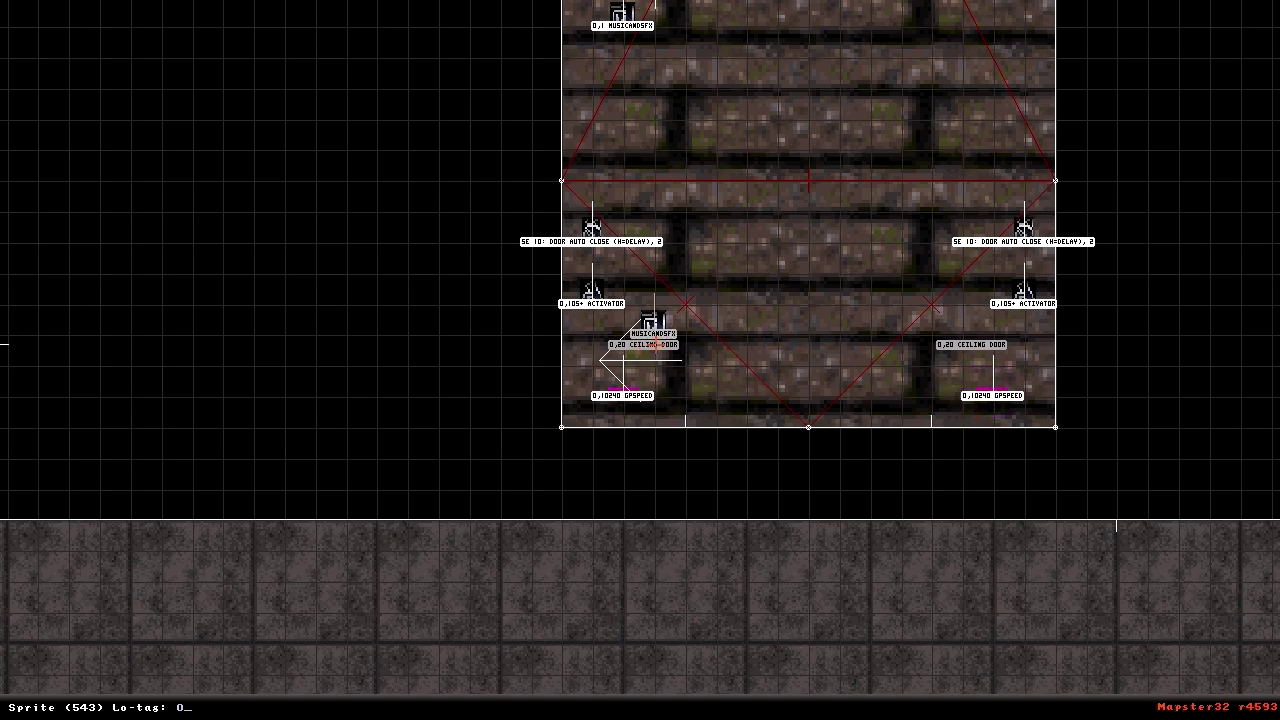
{"action": "right_click", "coordinate": [778, 178]}
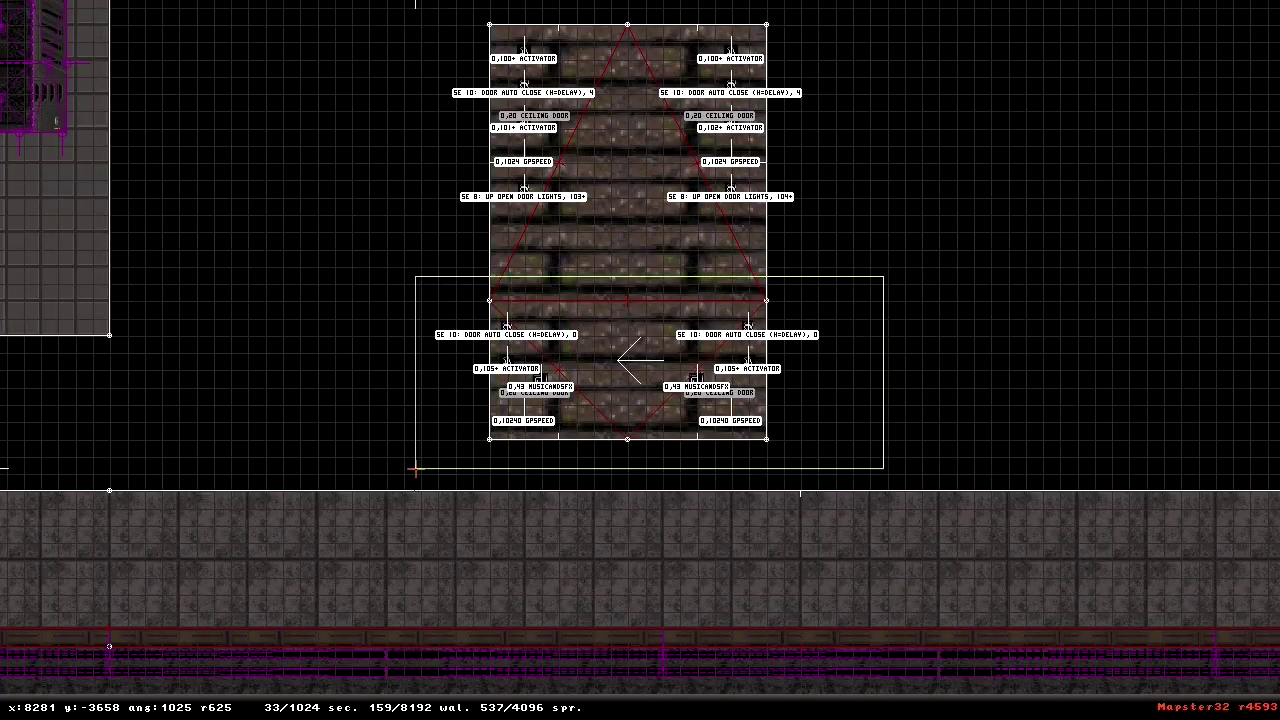
Box-select the lower block of door sectors with its sprites and reposition the selection
{"action": "left_click_drag", "start_coordinate": [414, 277], "coordinate": [391, 277], "text": "alt"}
{"action": "left_click_drag", "start_coordinate": [634, 391], "coordinate": [639, 360]}
{"action": "scroll", "coordinate": [638, 360], "scroll_direction": "down", "scroll_amount": 4}
{"action": "scroll", "coordinate": [630, 360], "scroll_direction": "up", "scroll_amount": 3}
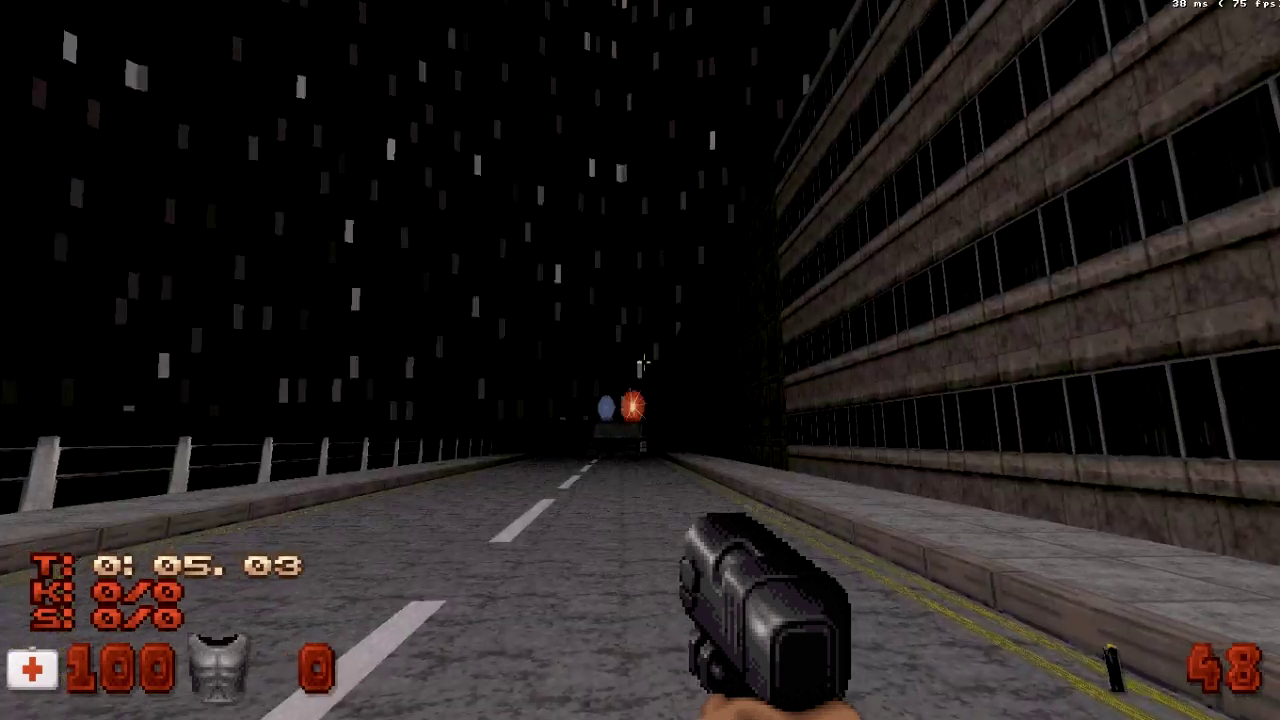
Run the map again and walk up the road to the truck to check the beacons with the added door sectors
{"action": "key", "text": "w"}
{"action": "key", "text": "w"}
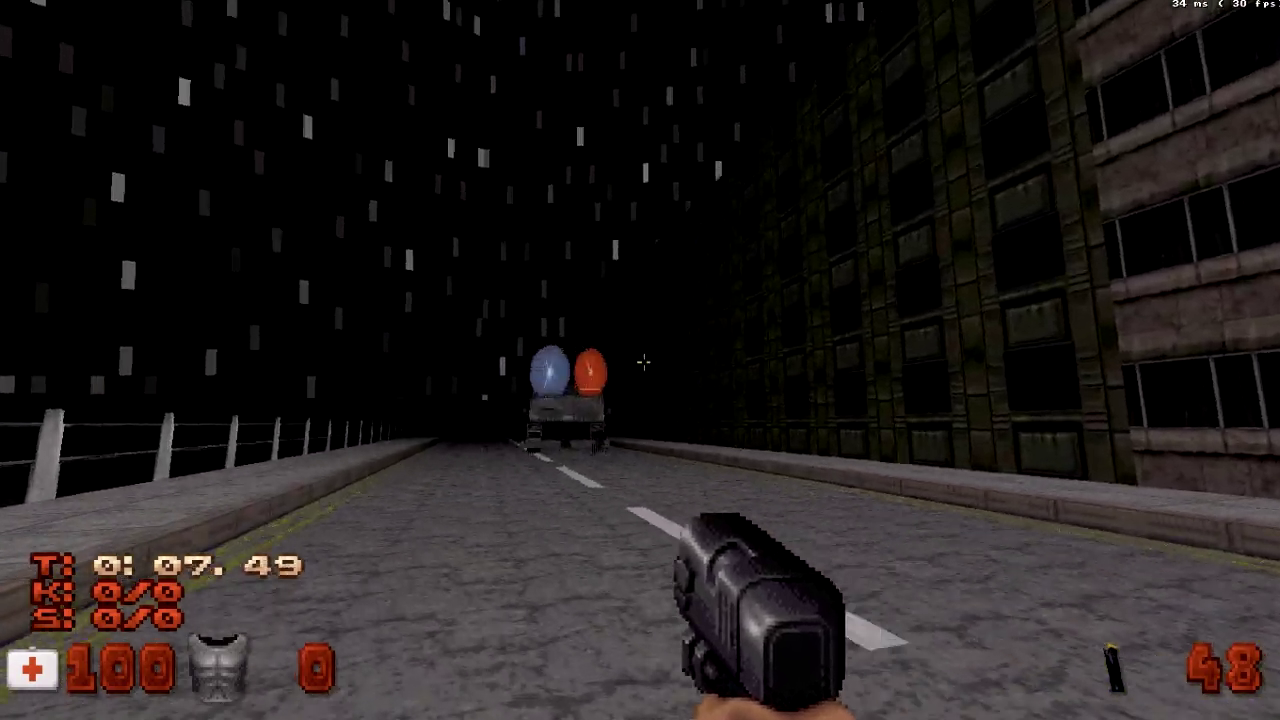
{"action": "key", "text": "w"}
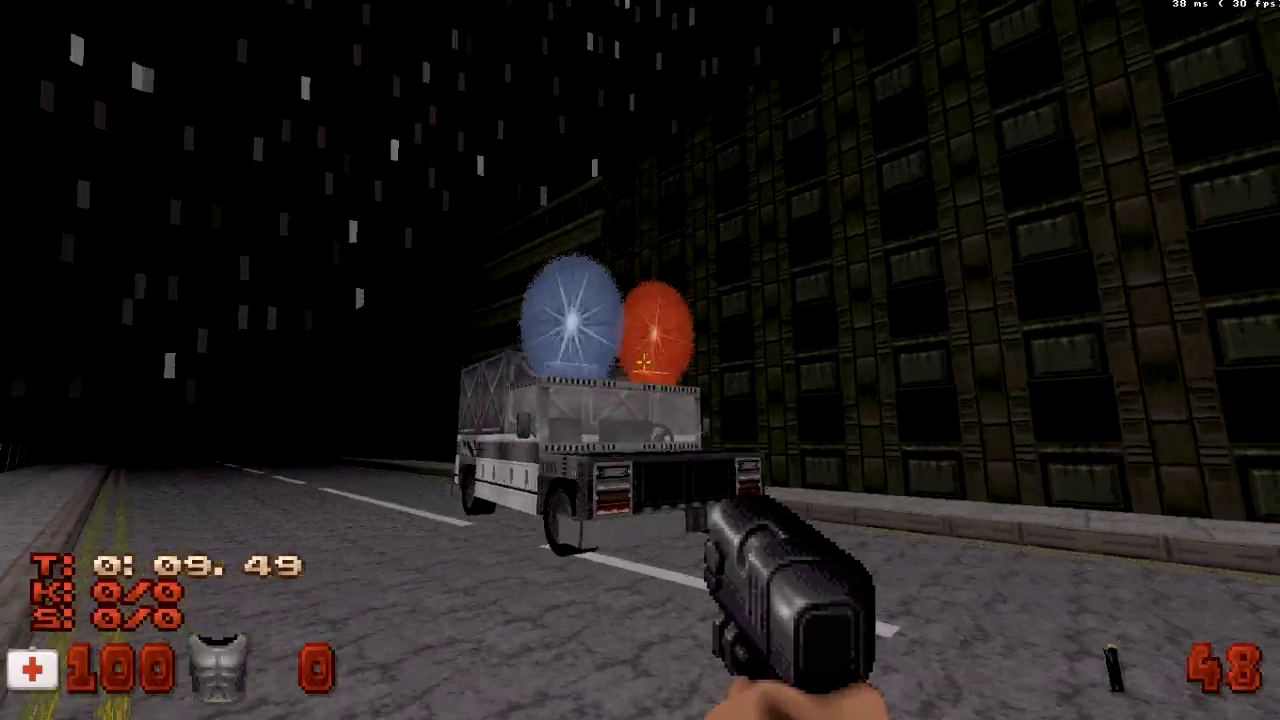